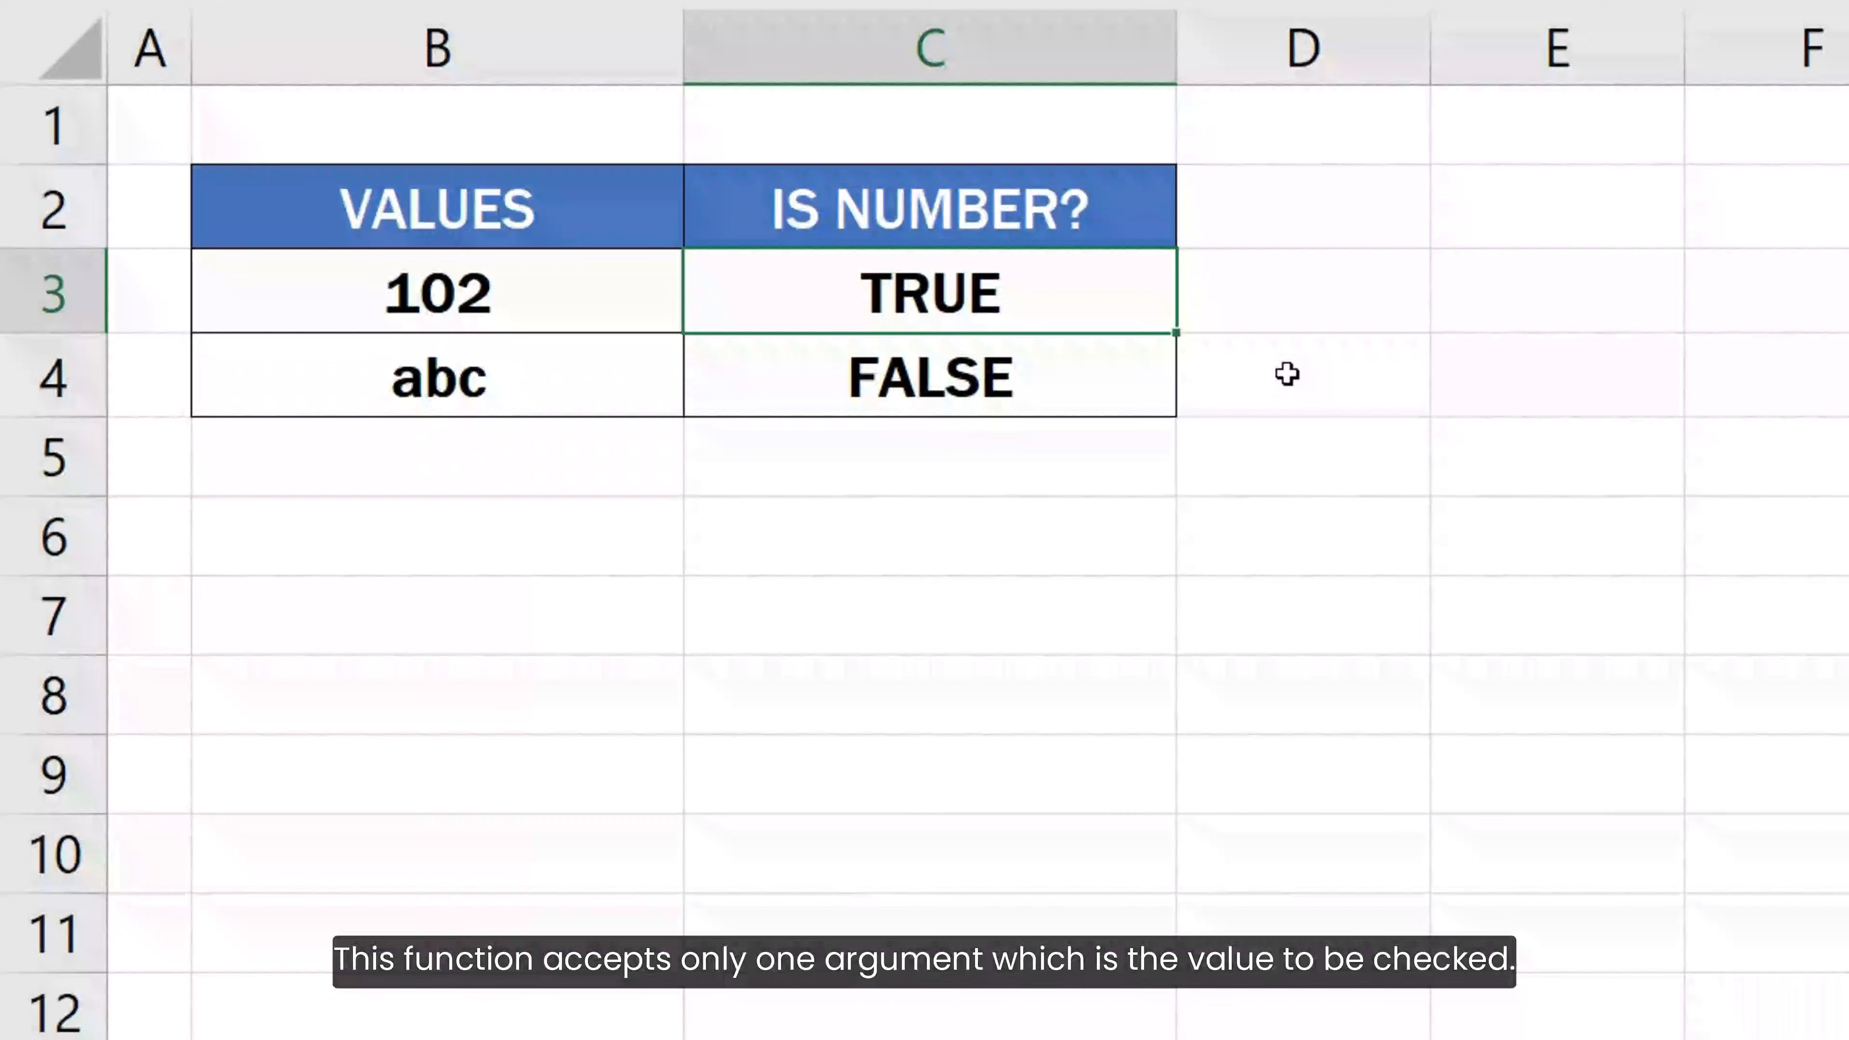
Examine the ISNUMBER formulas in cells C3 and C4, leaving both formulas as they are.
key(F2)
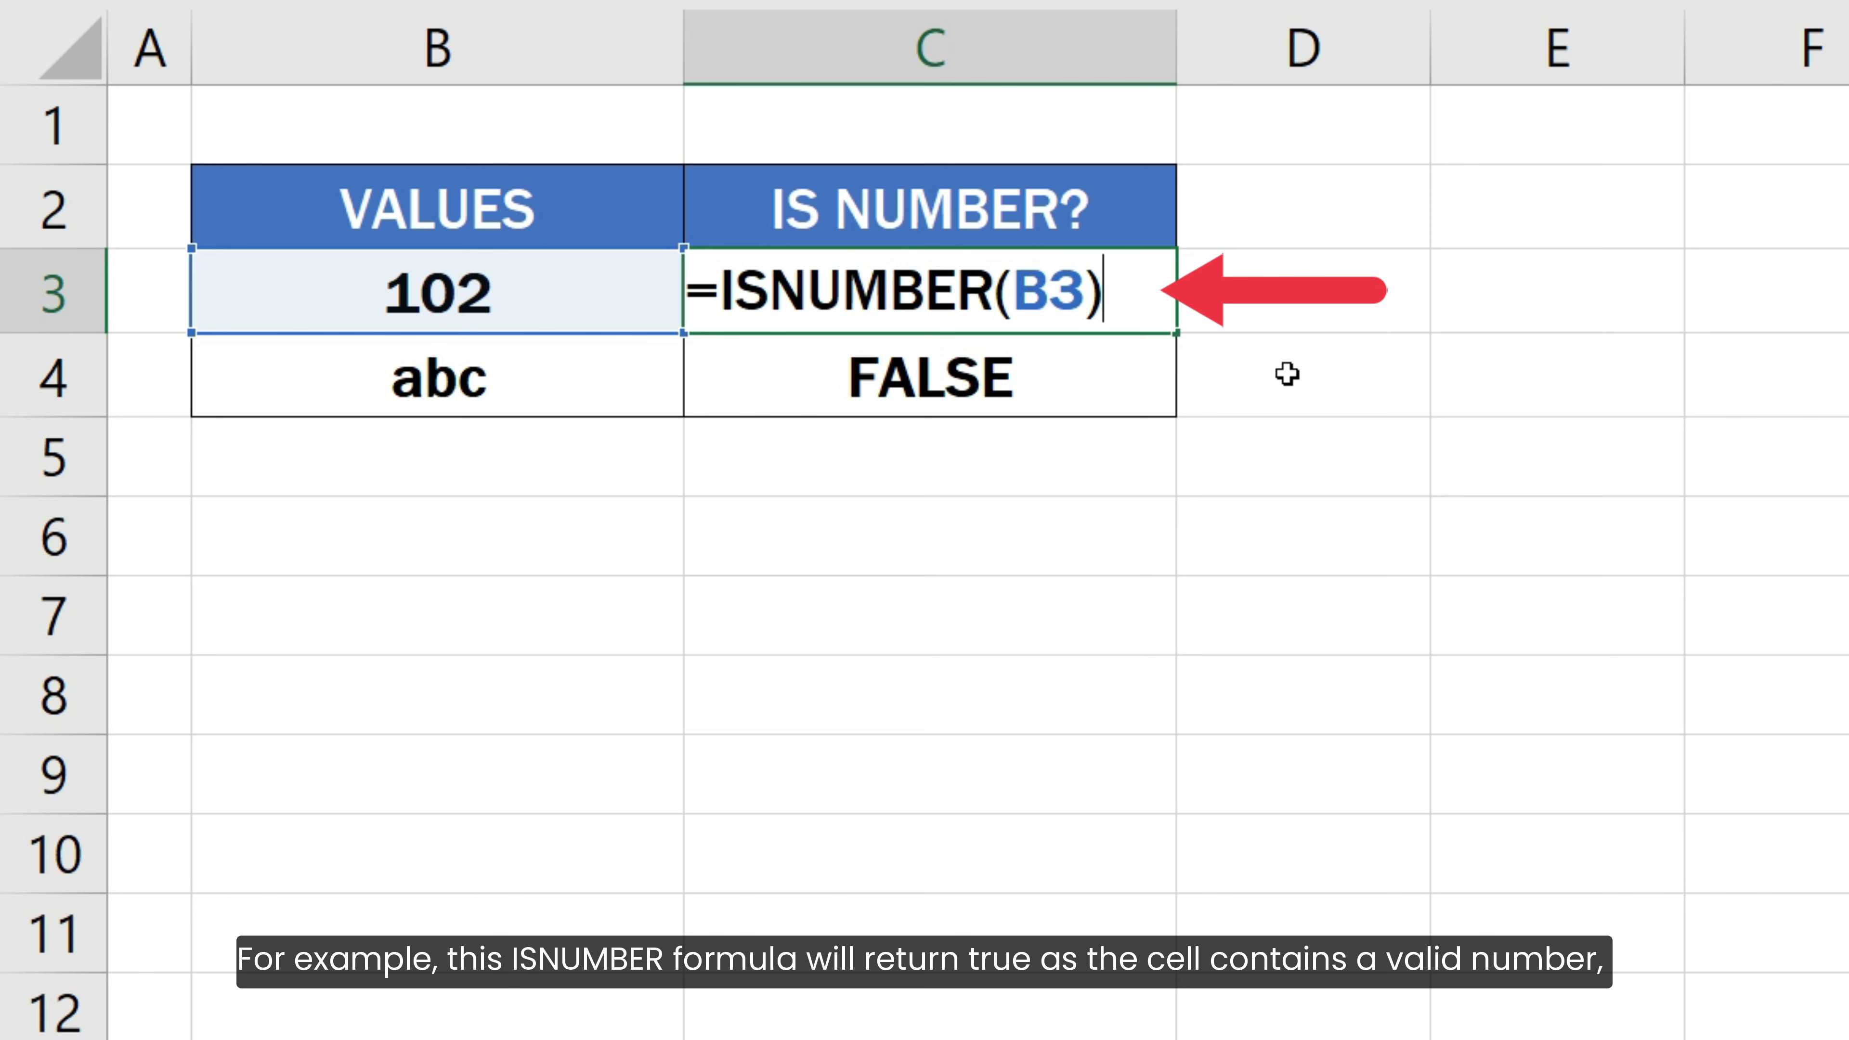
key(Return)
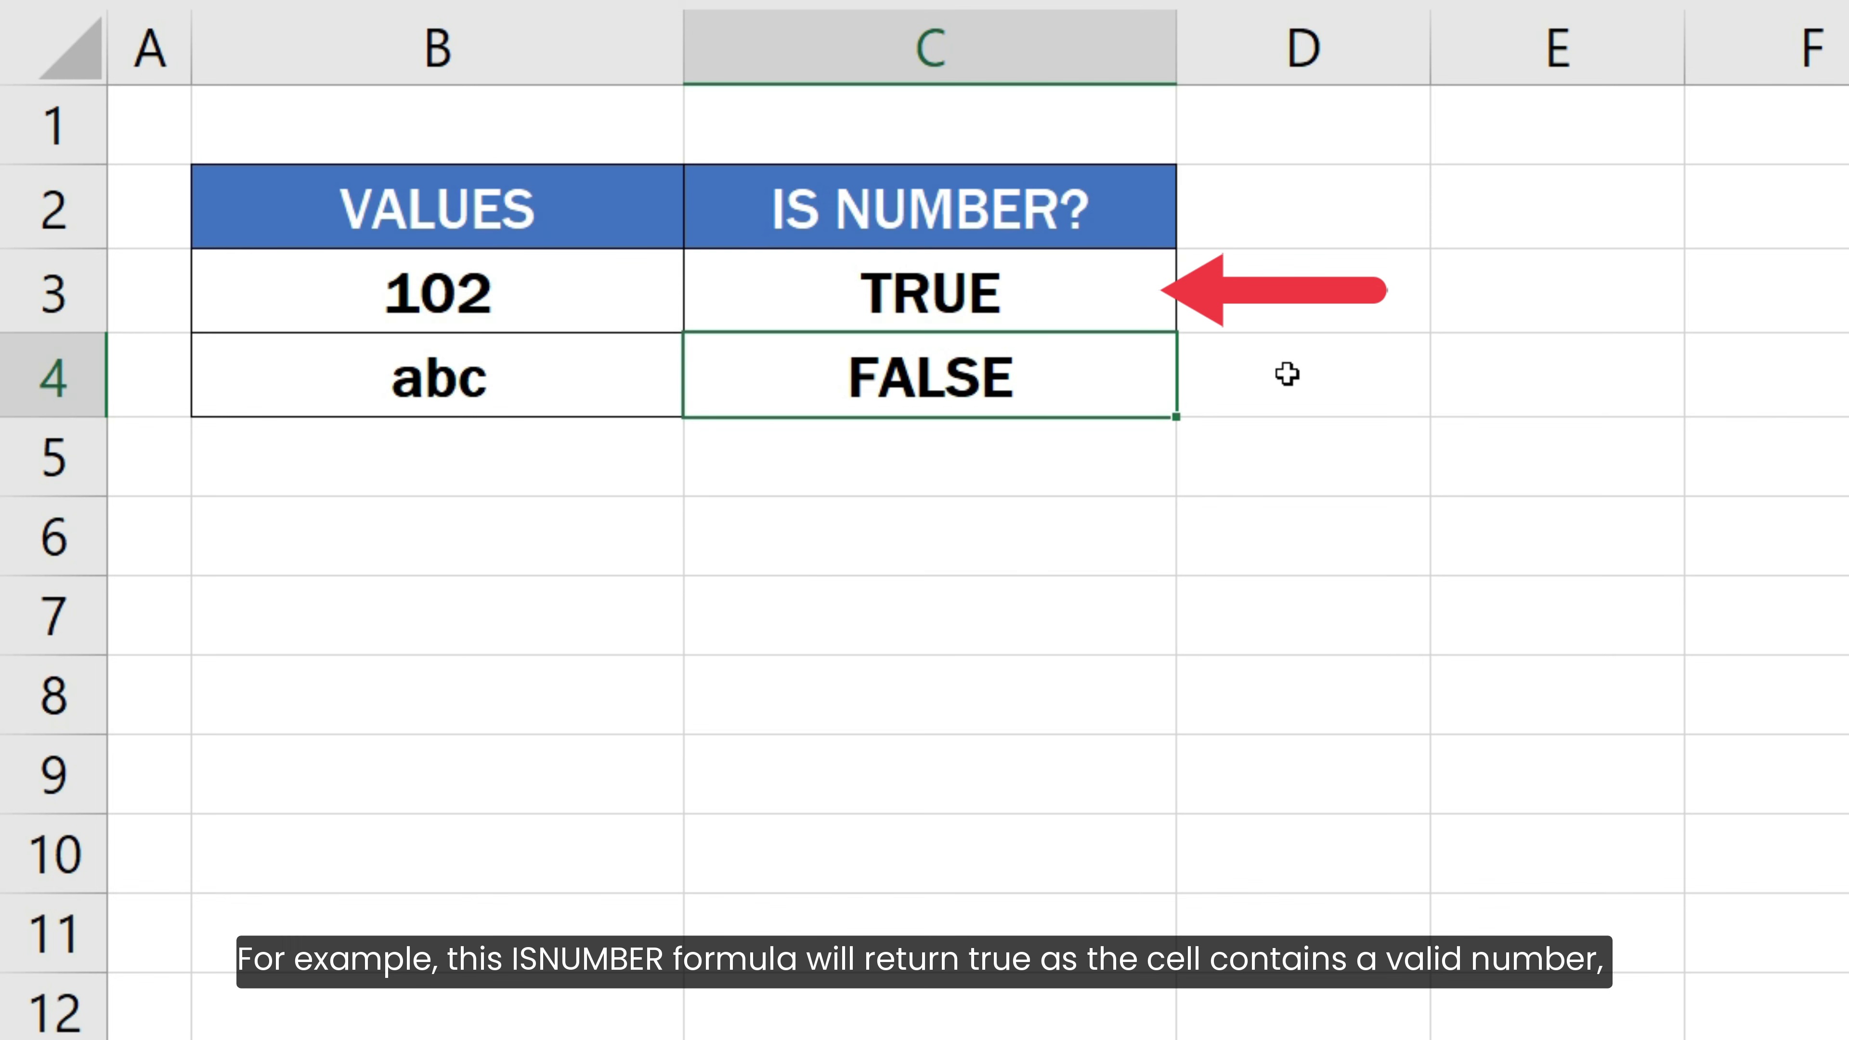
key(F2)
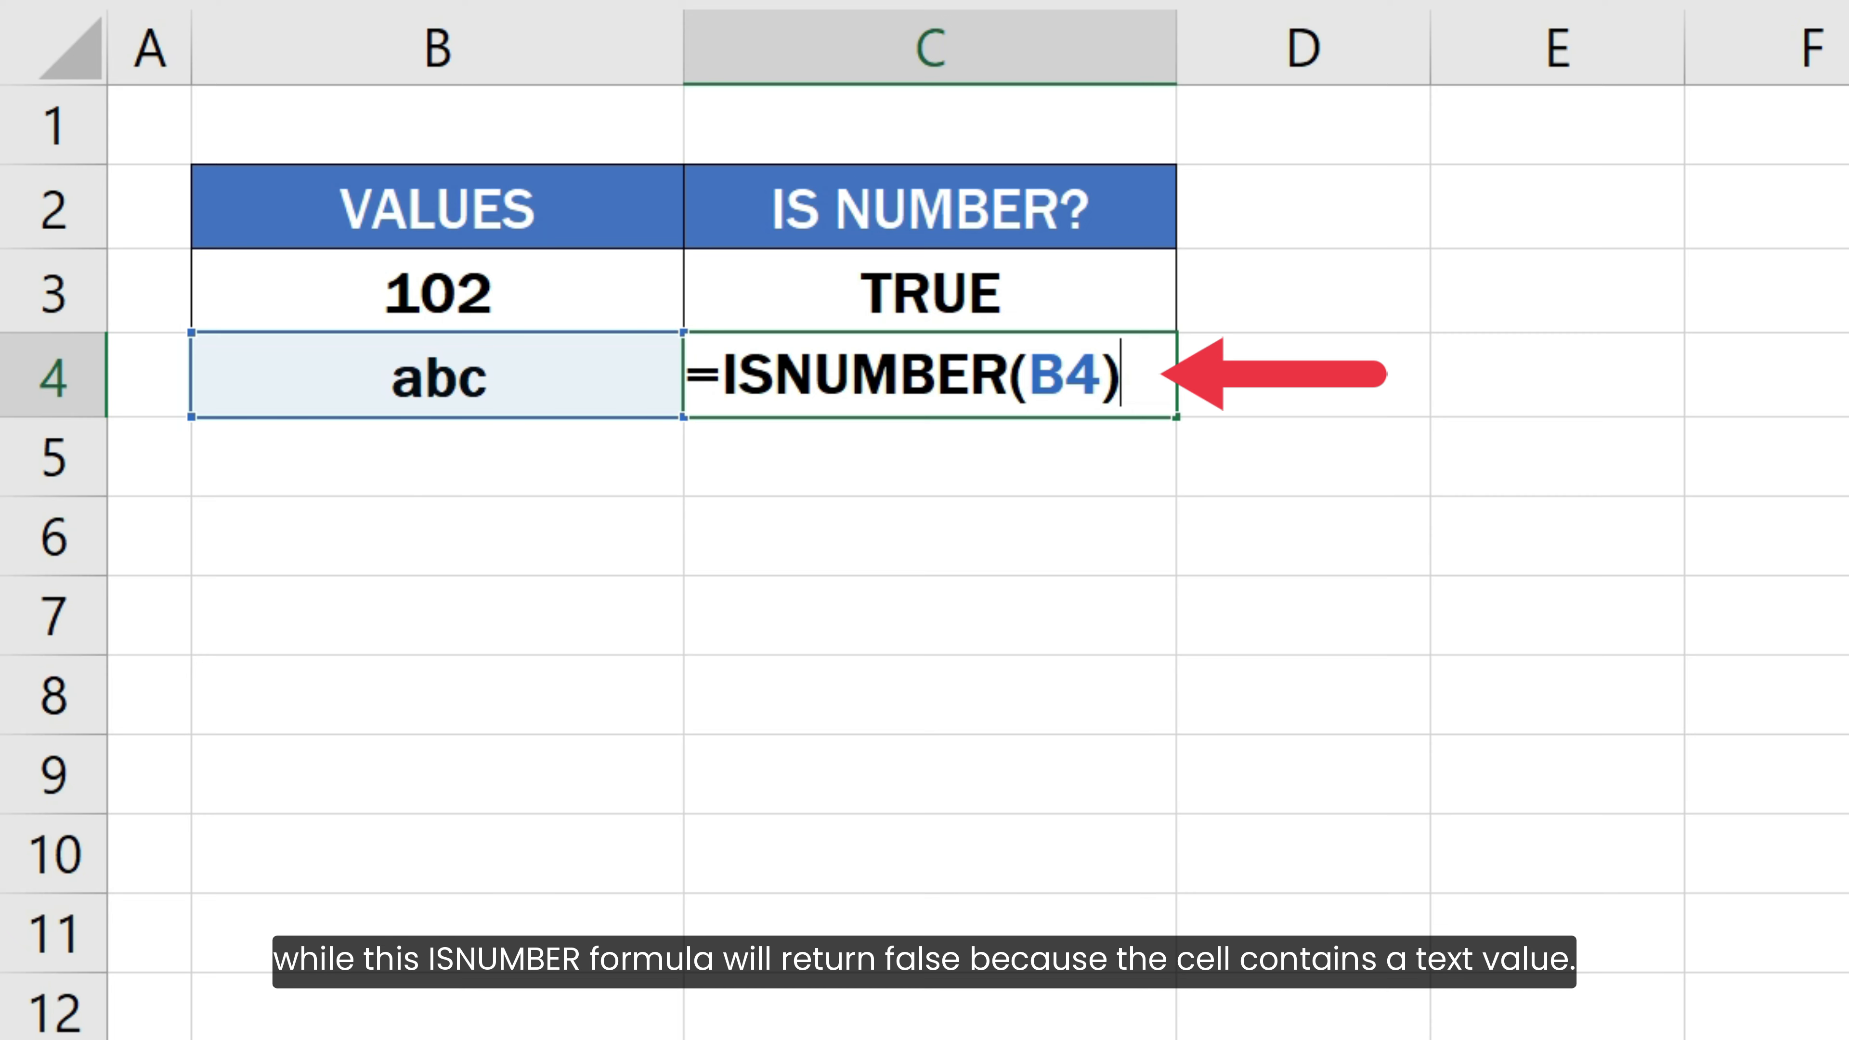
key(Return)
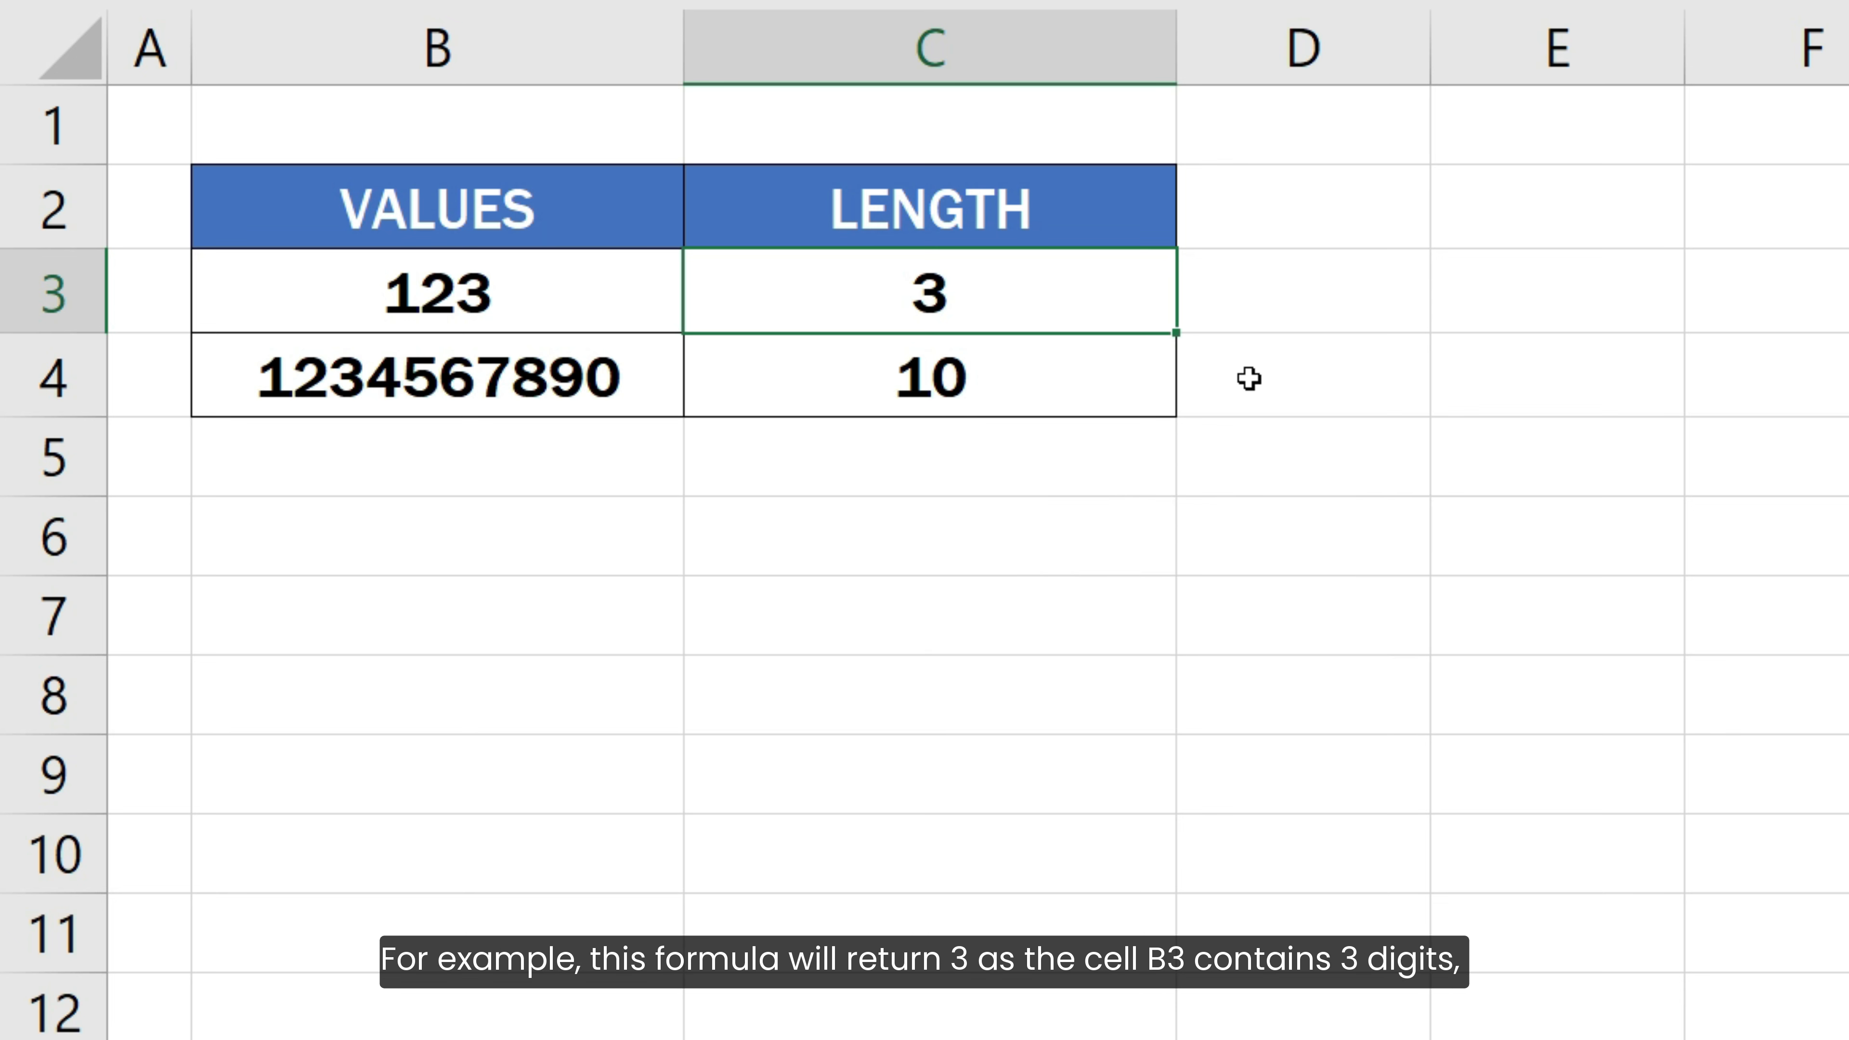
Examine the LEN formulas in cells C3 and C4 of the LENGTH column.
key(F2)
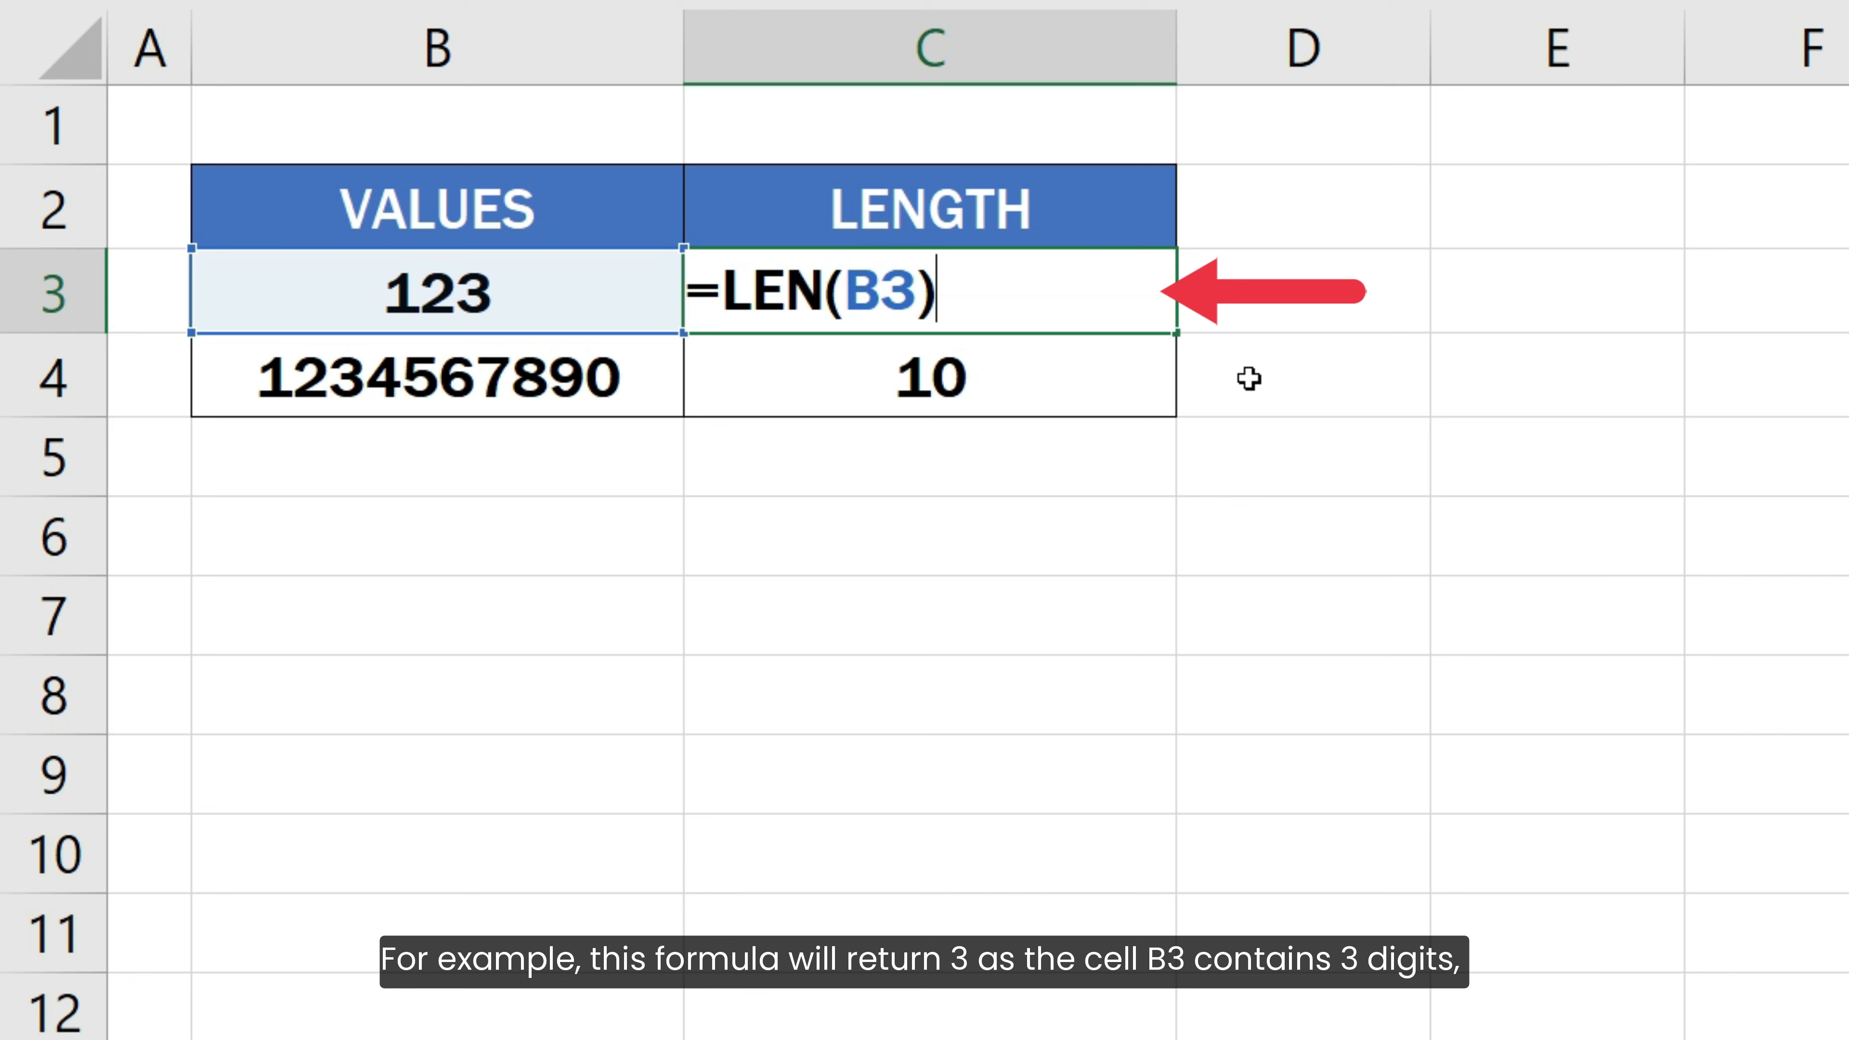
key(Return)
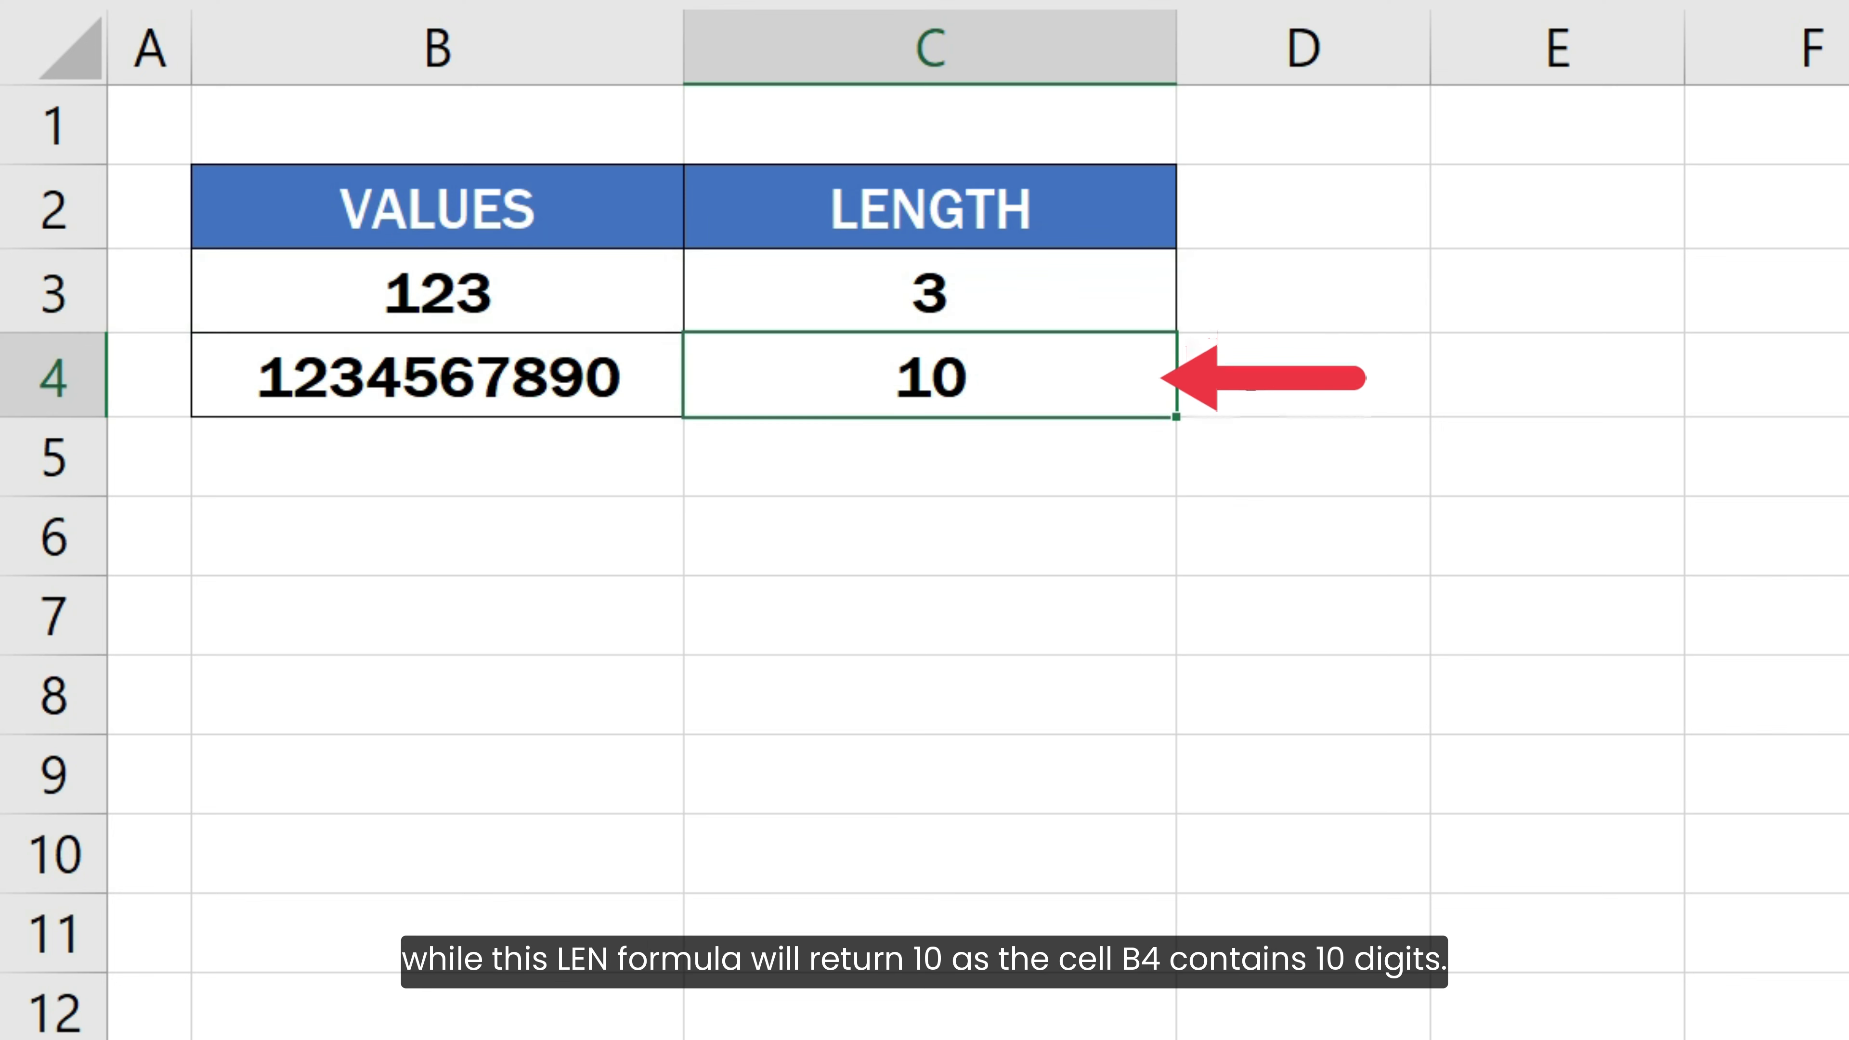
key(F2)
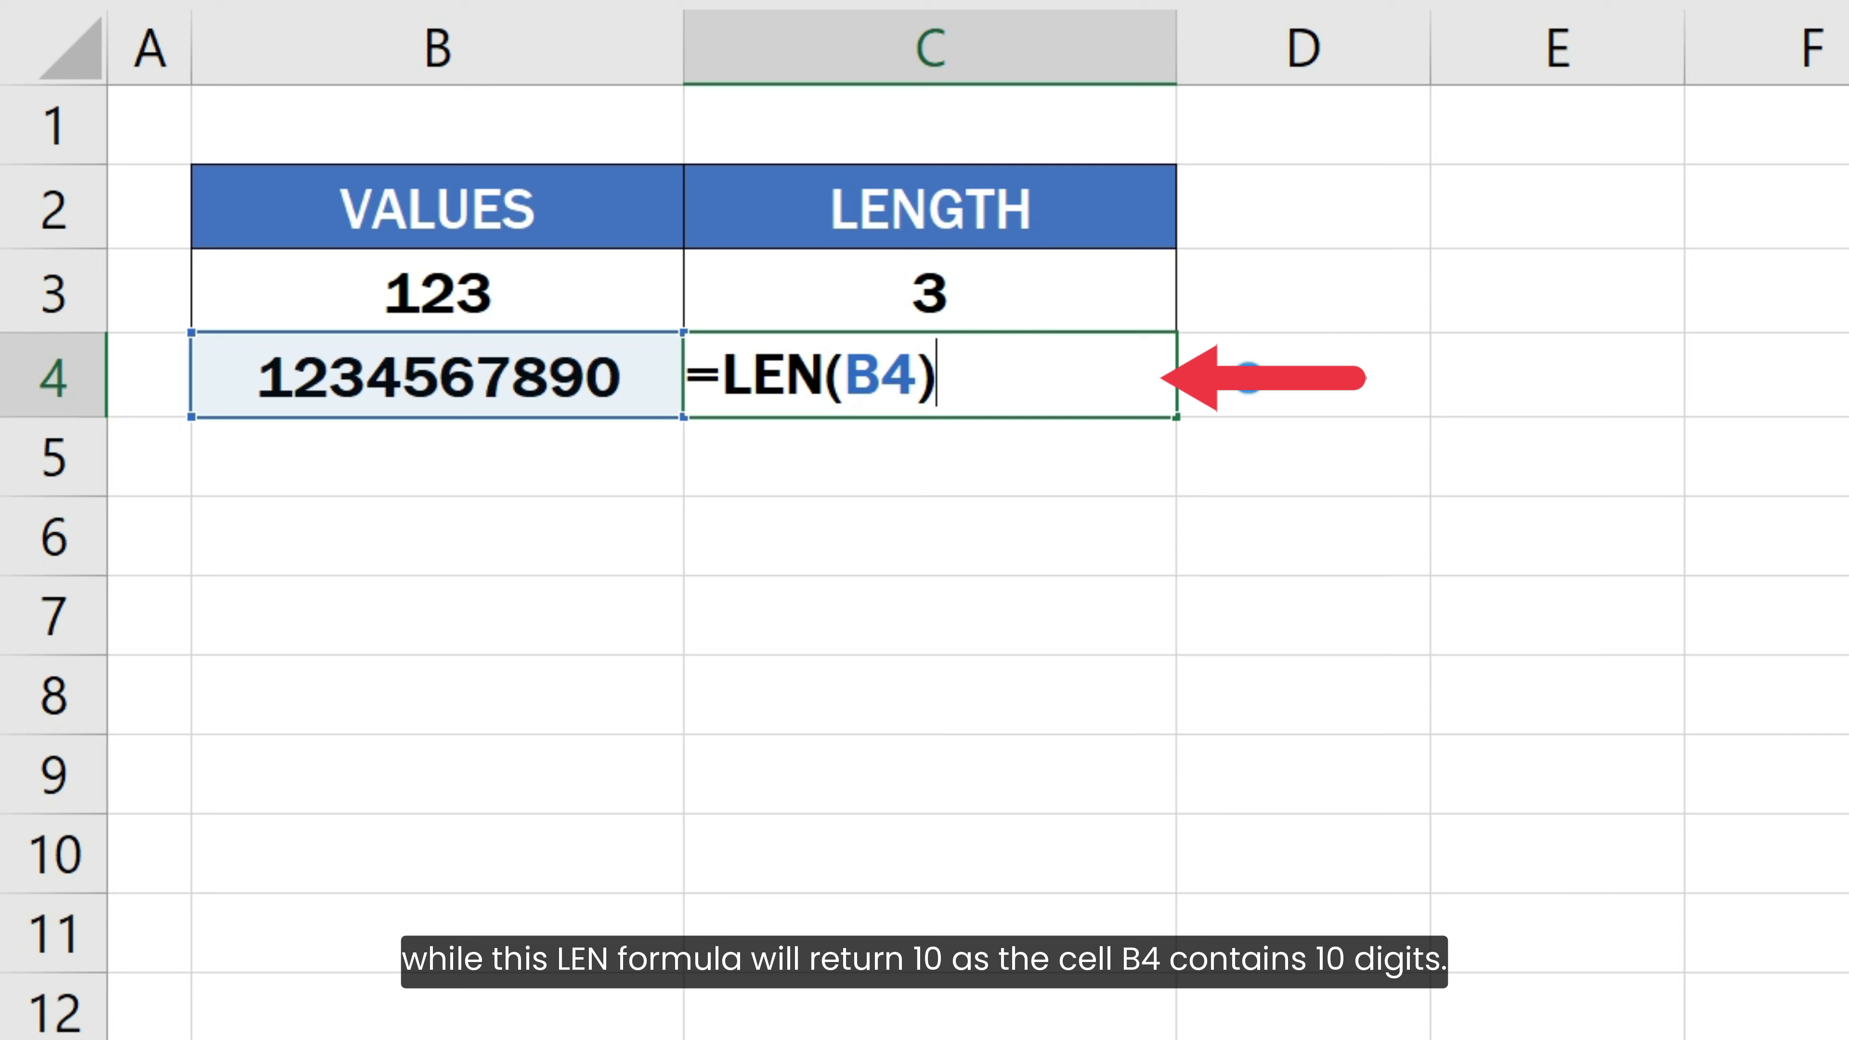
key(Return)
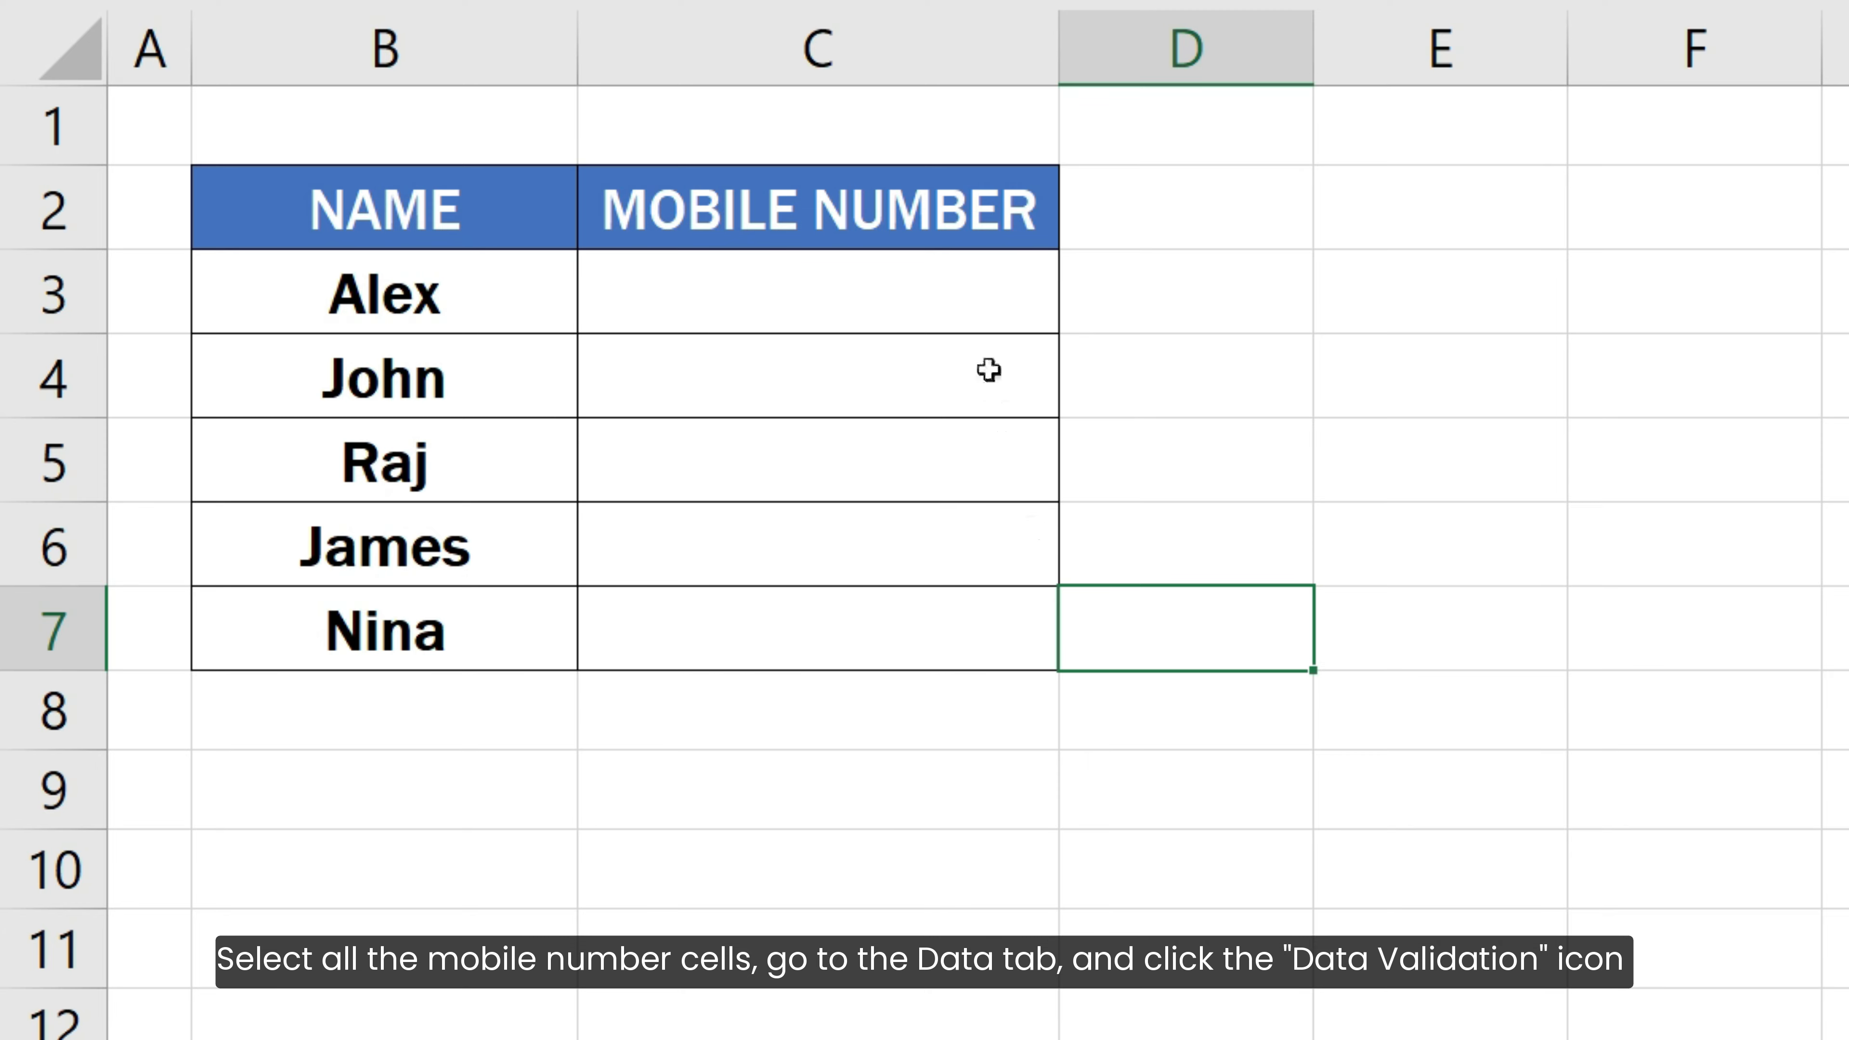
Start a data validation rule for the mobile number cells C3:C7 and allow Custom criteria.
drag(960, 304, 958, 620)
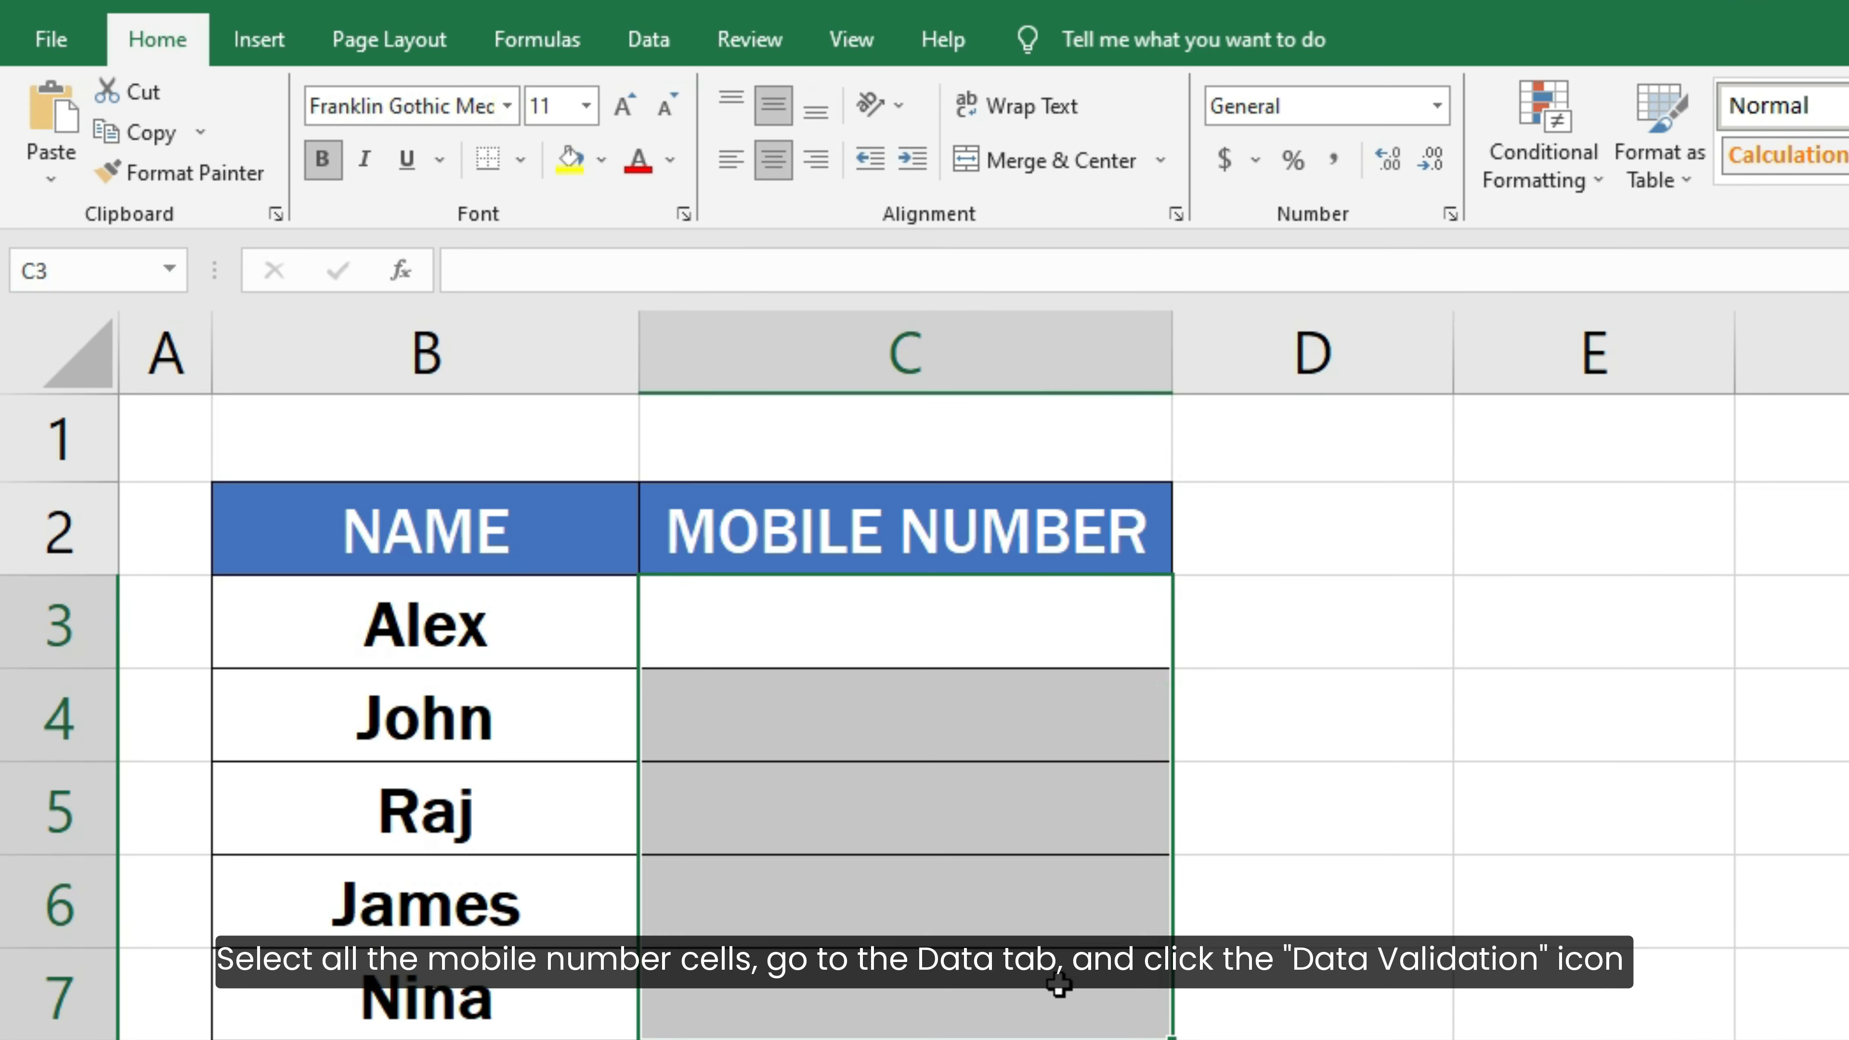
click(647, 42)
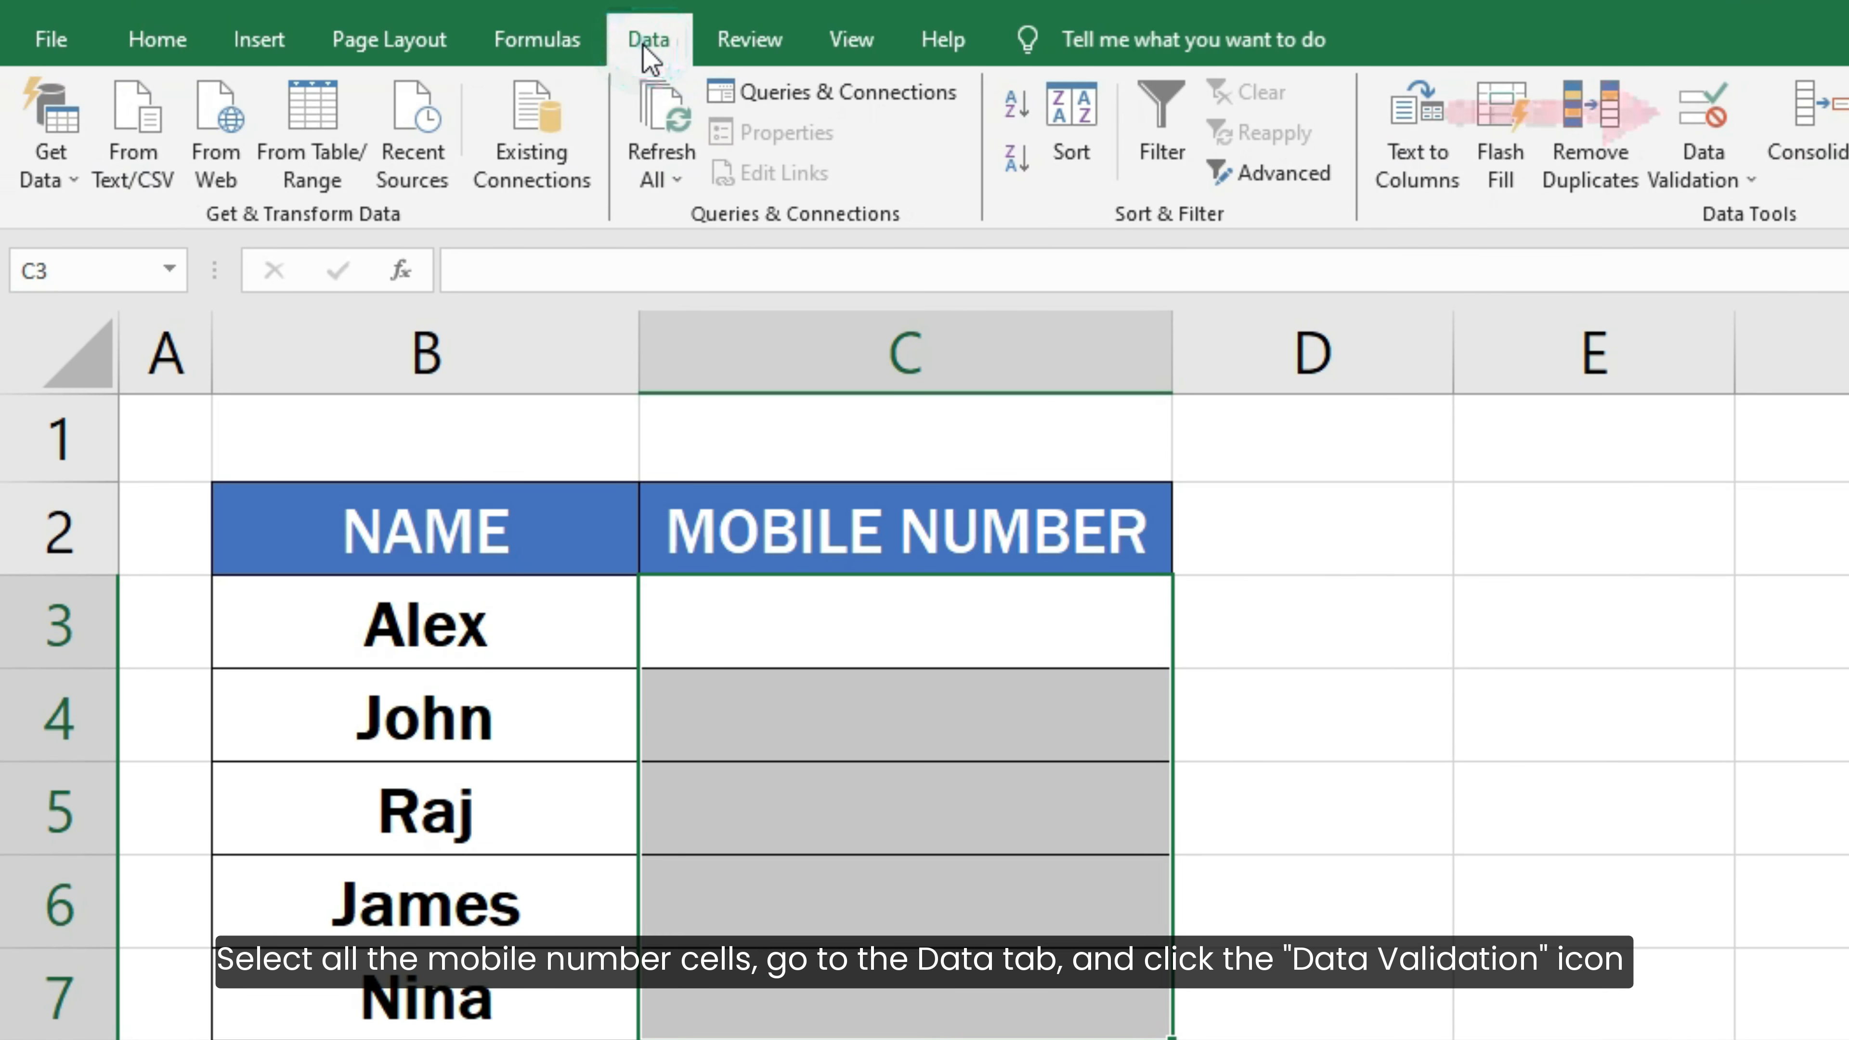
click(1682, 113)
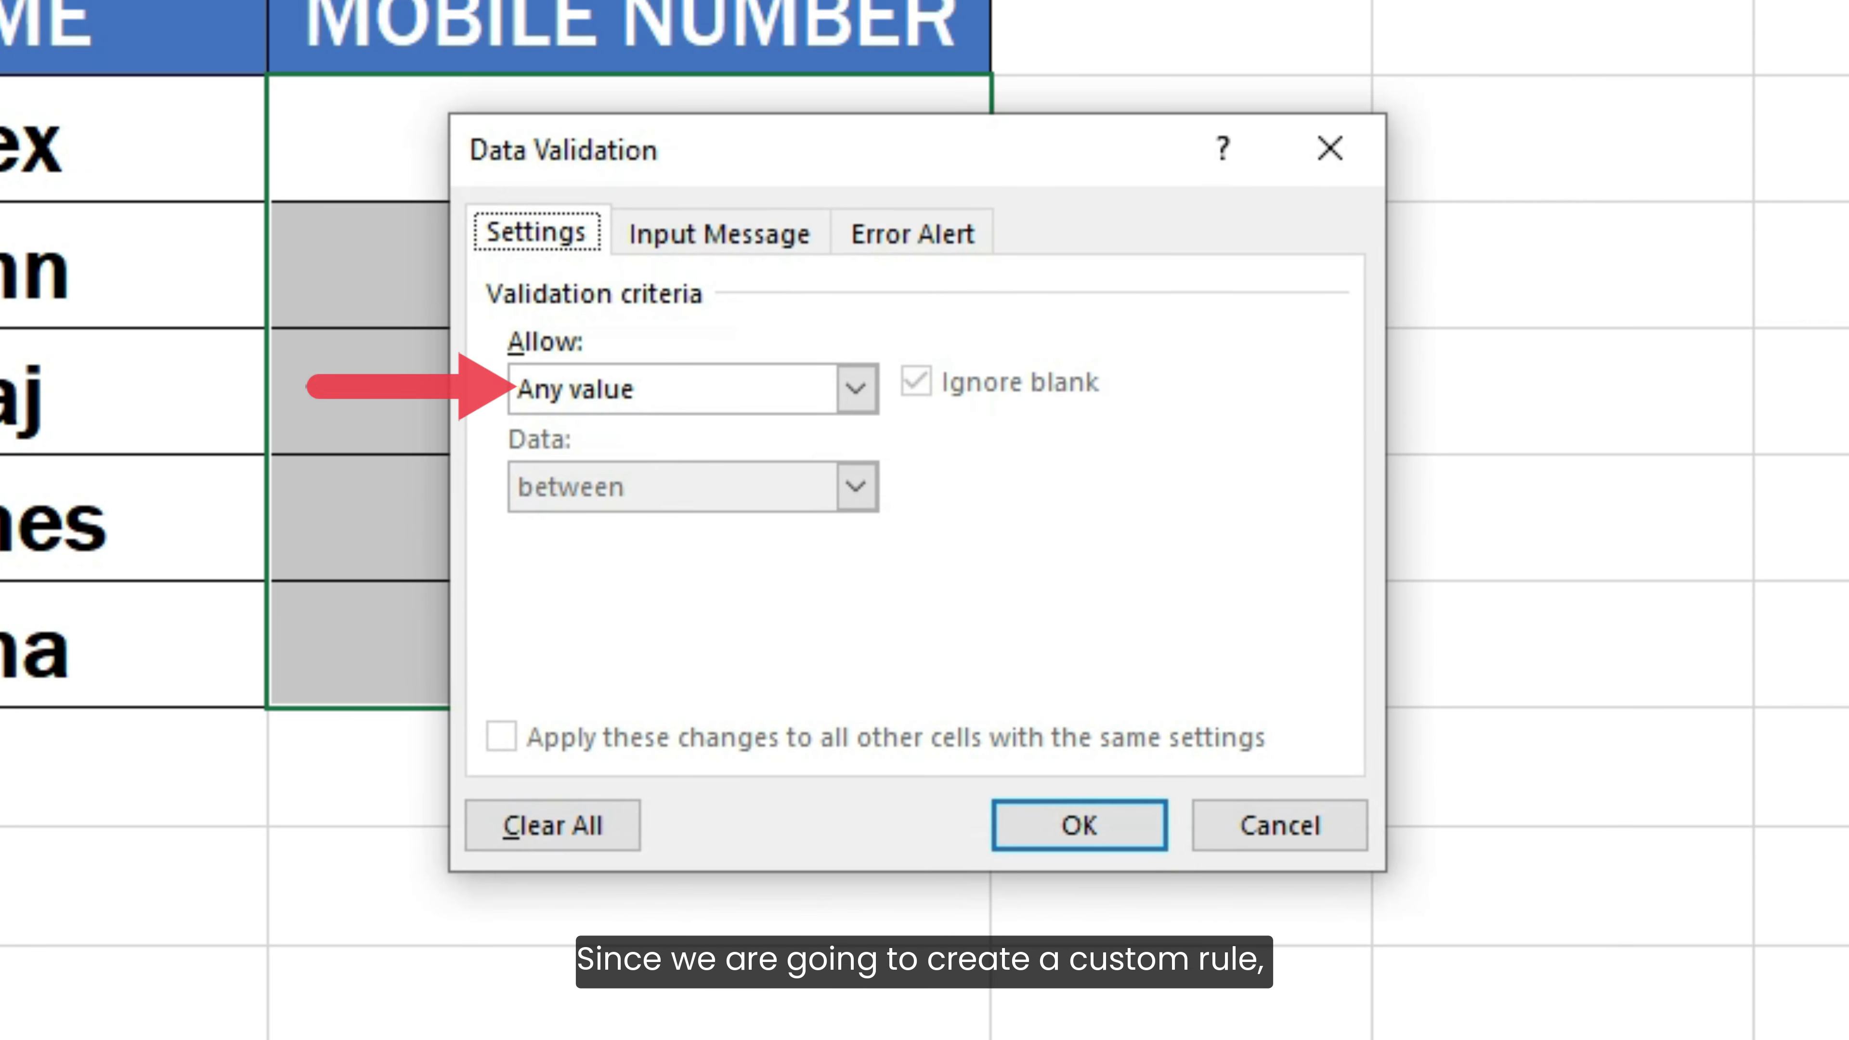
click(856, 388)
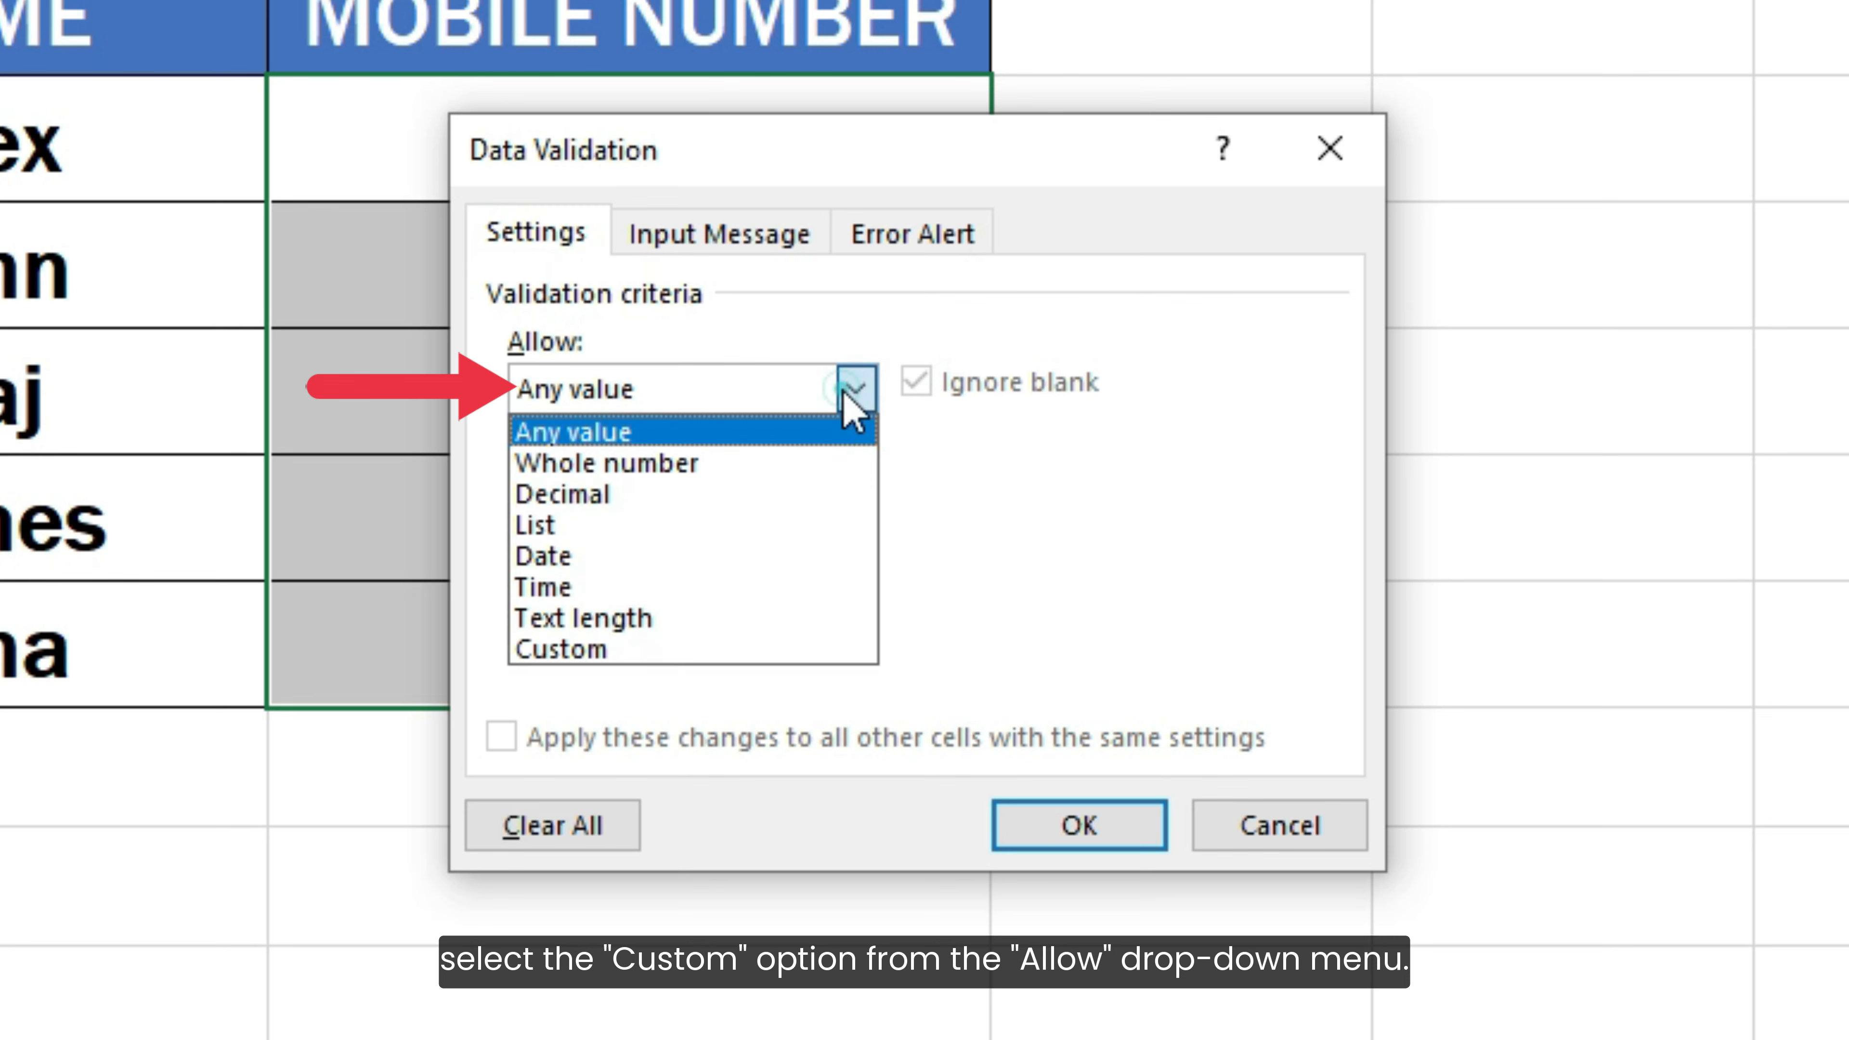
click(776, 648)
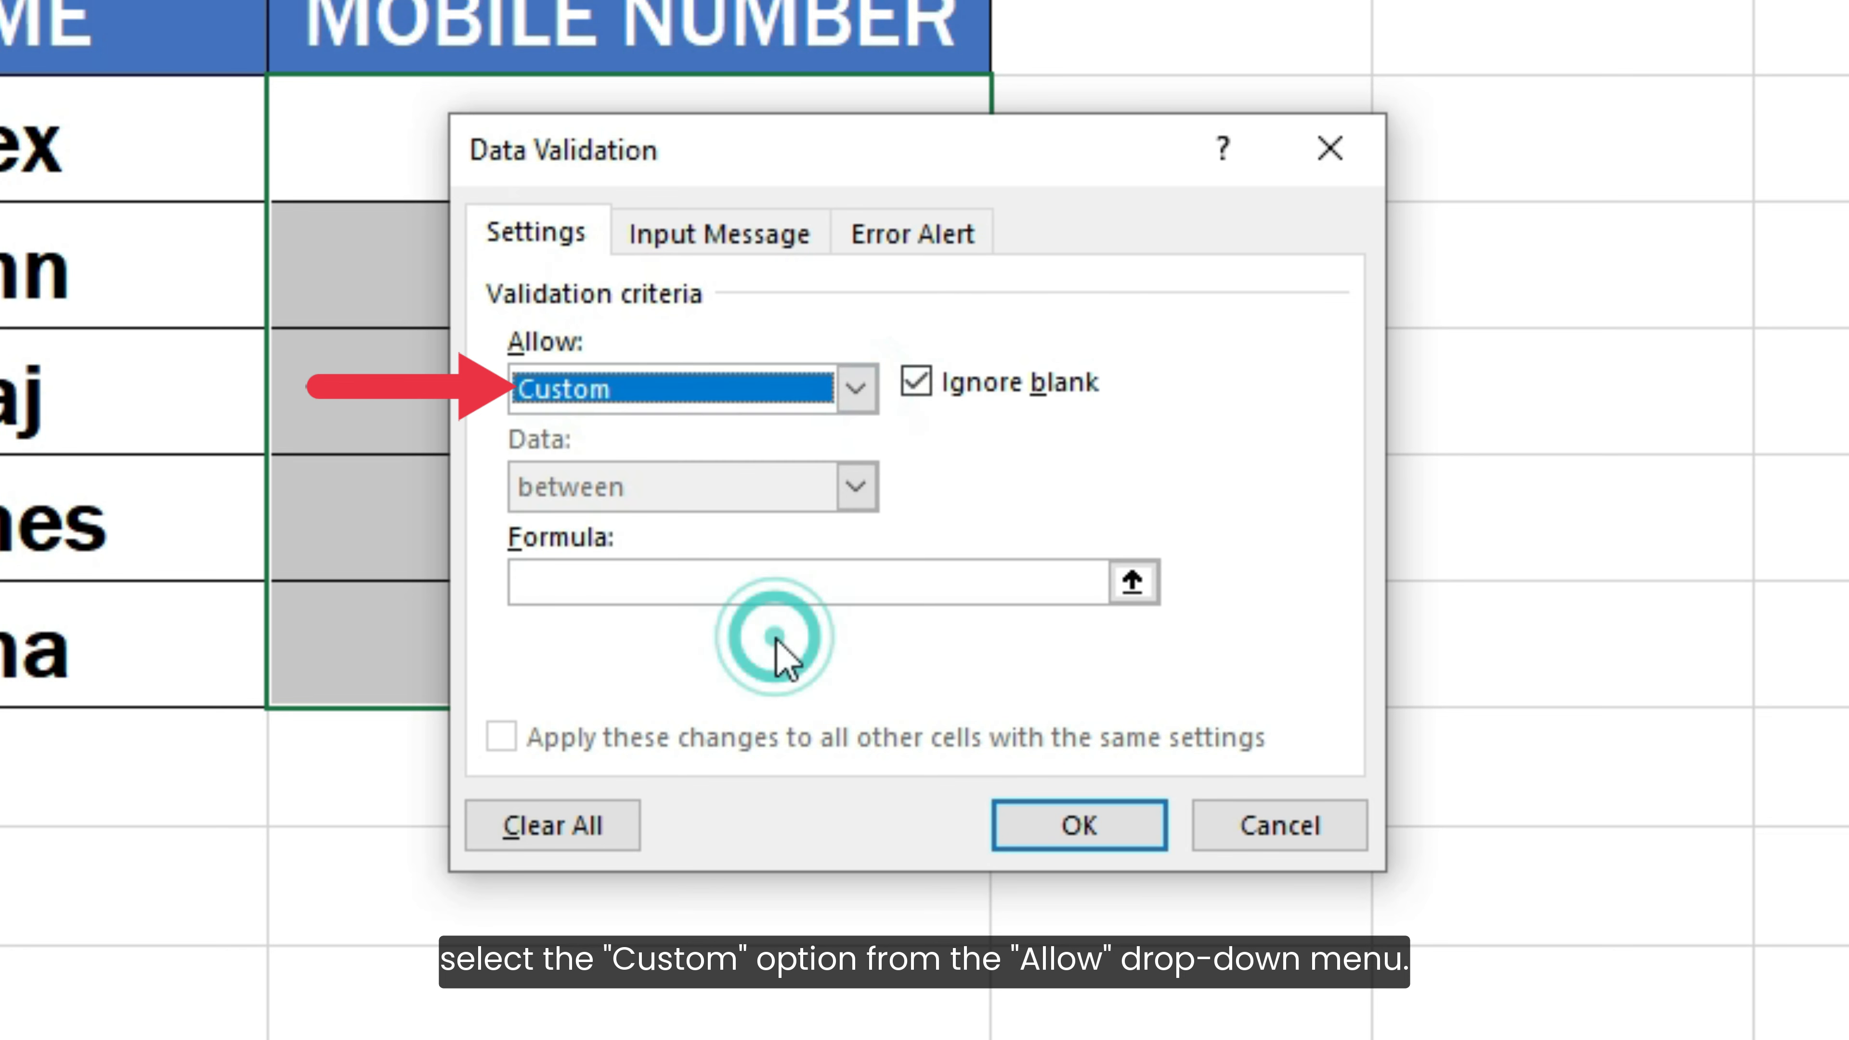
Enter the validation formula =AND( ISNUMBER(C3), LEN(C3) = 10 ) and apply the rule to the selected cells.
click(773, 588)
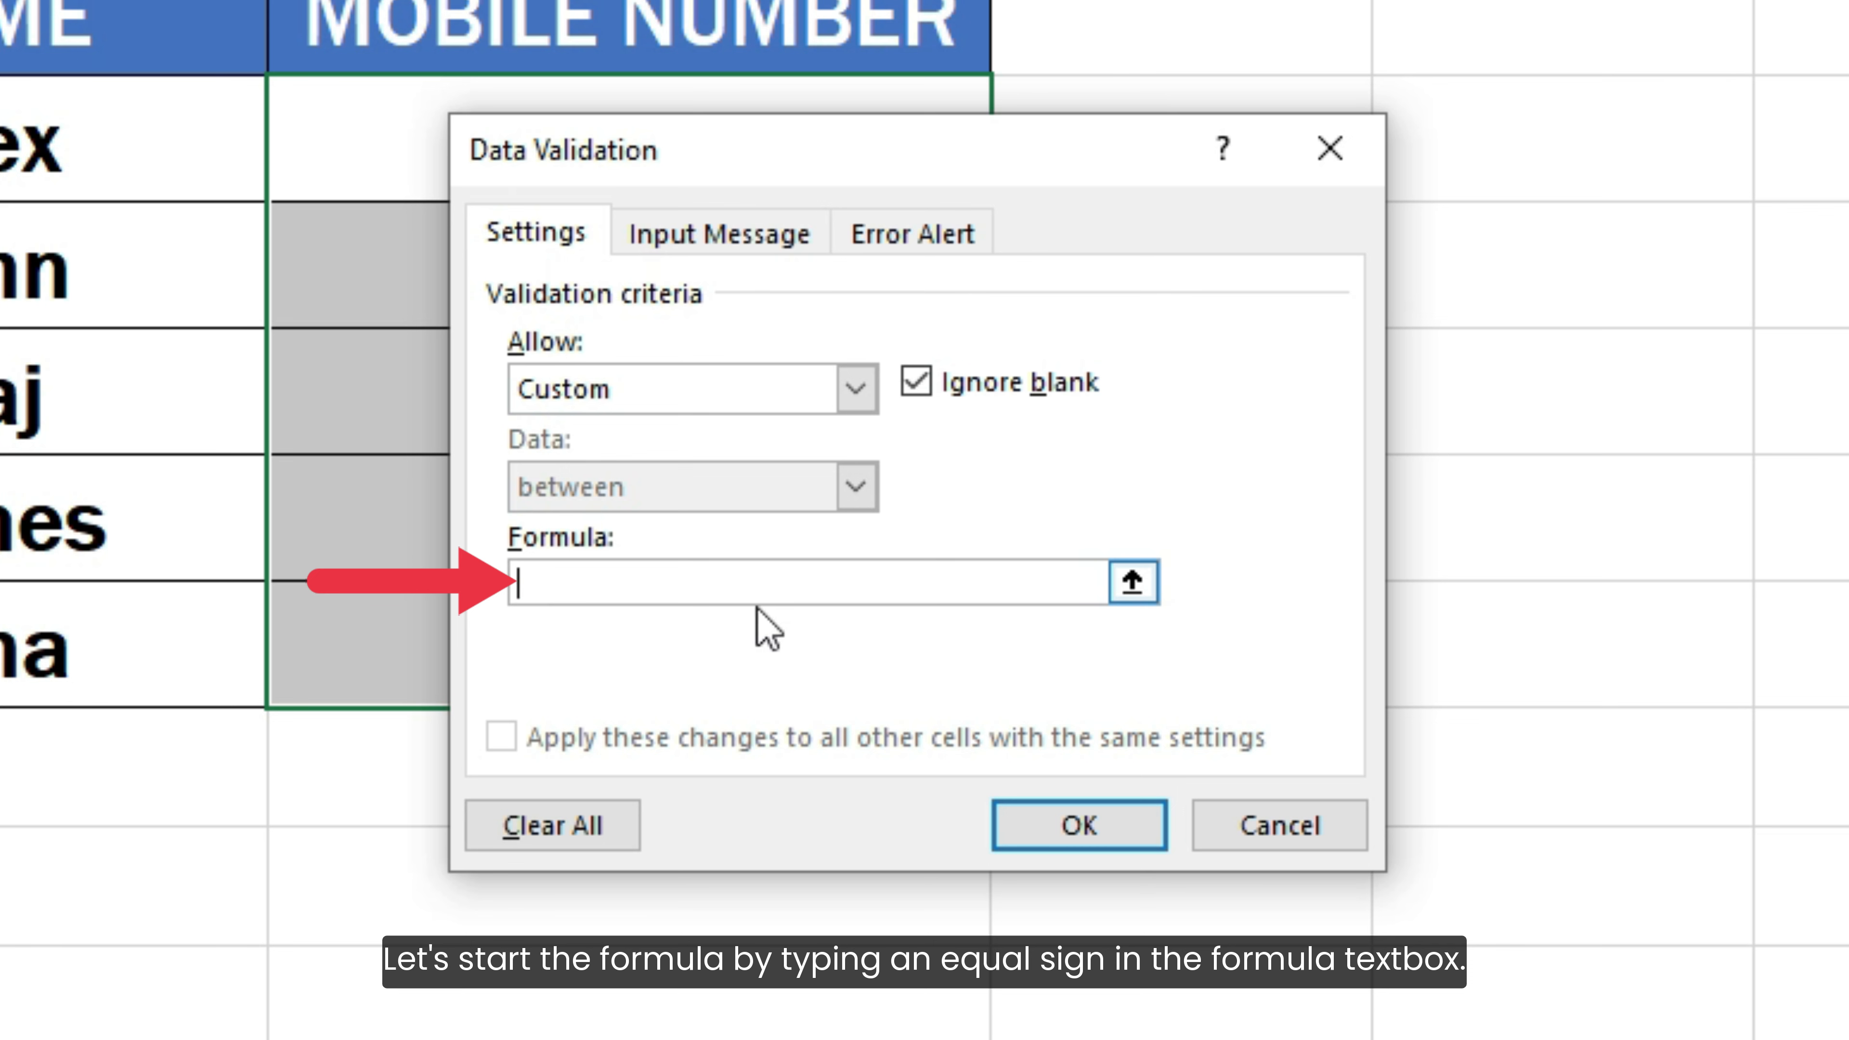
text(=)
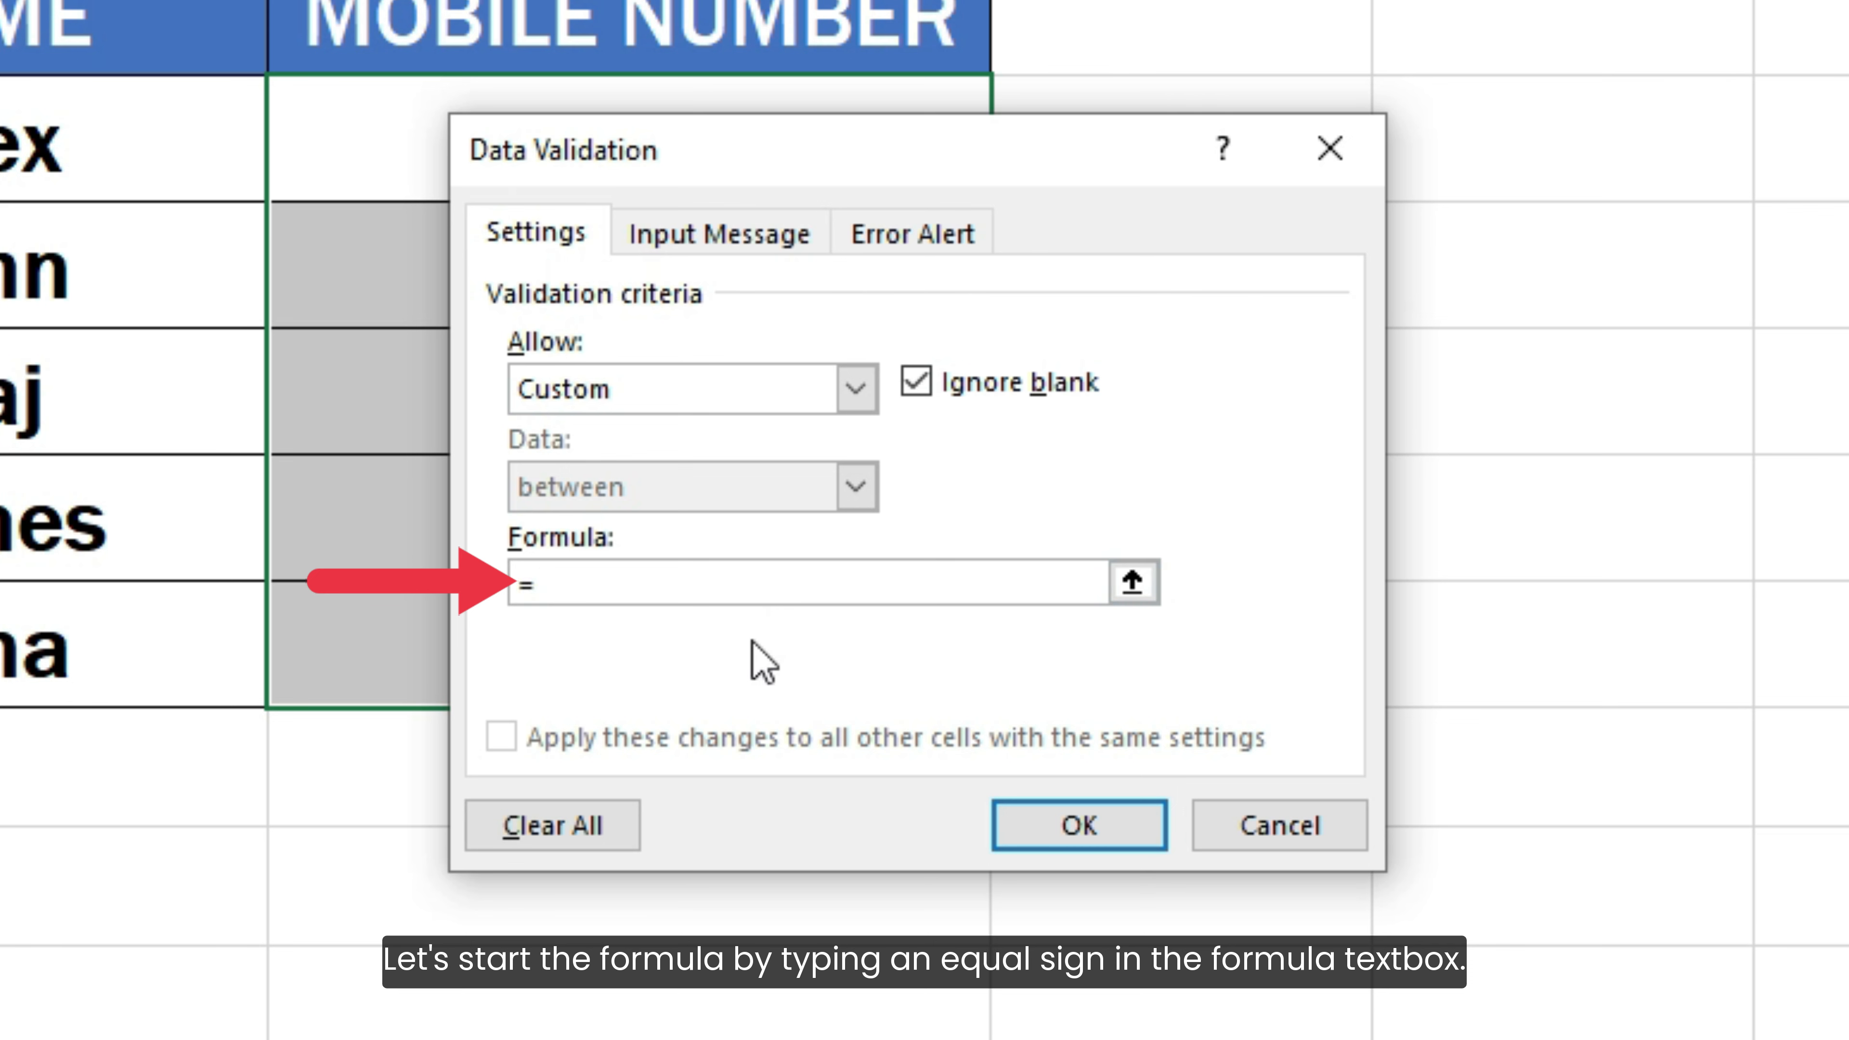
text(AND()
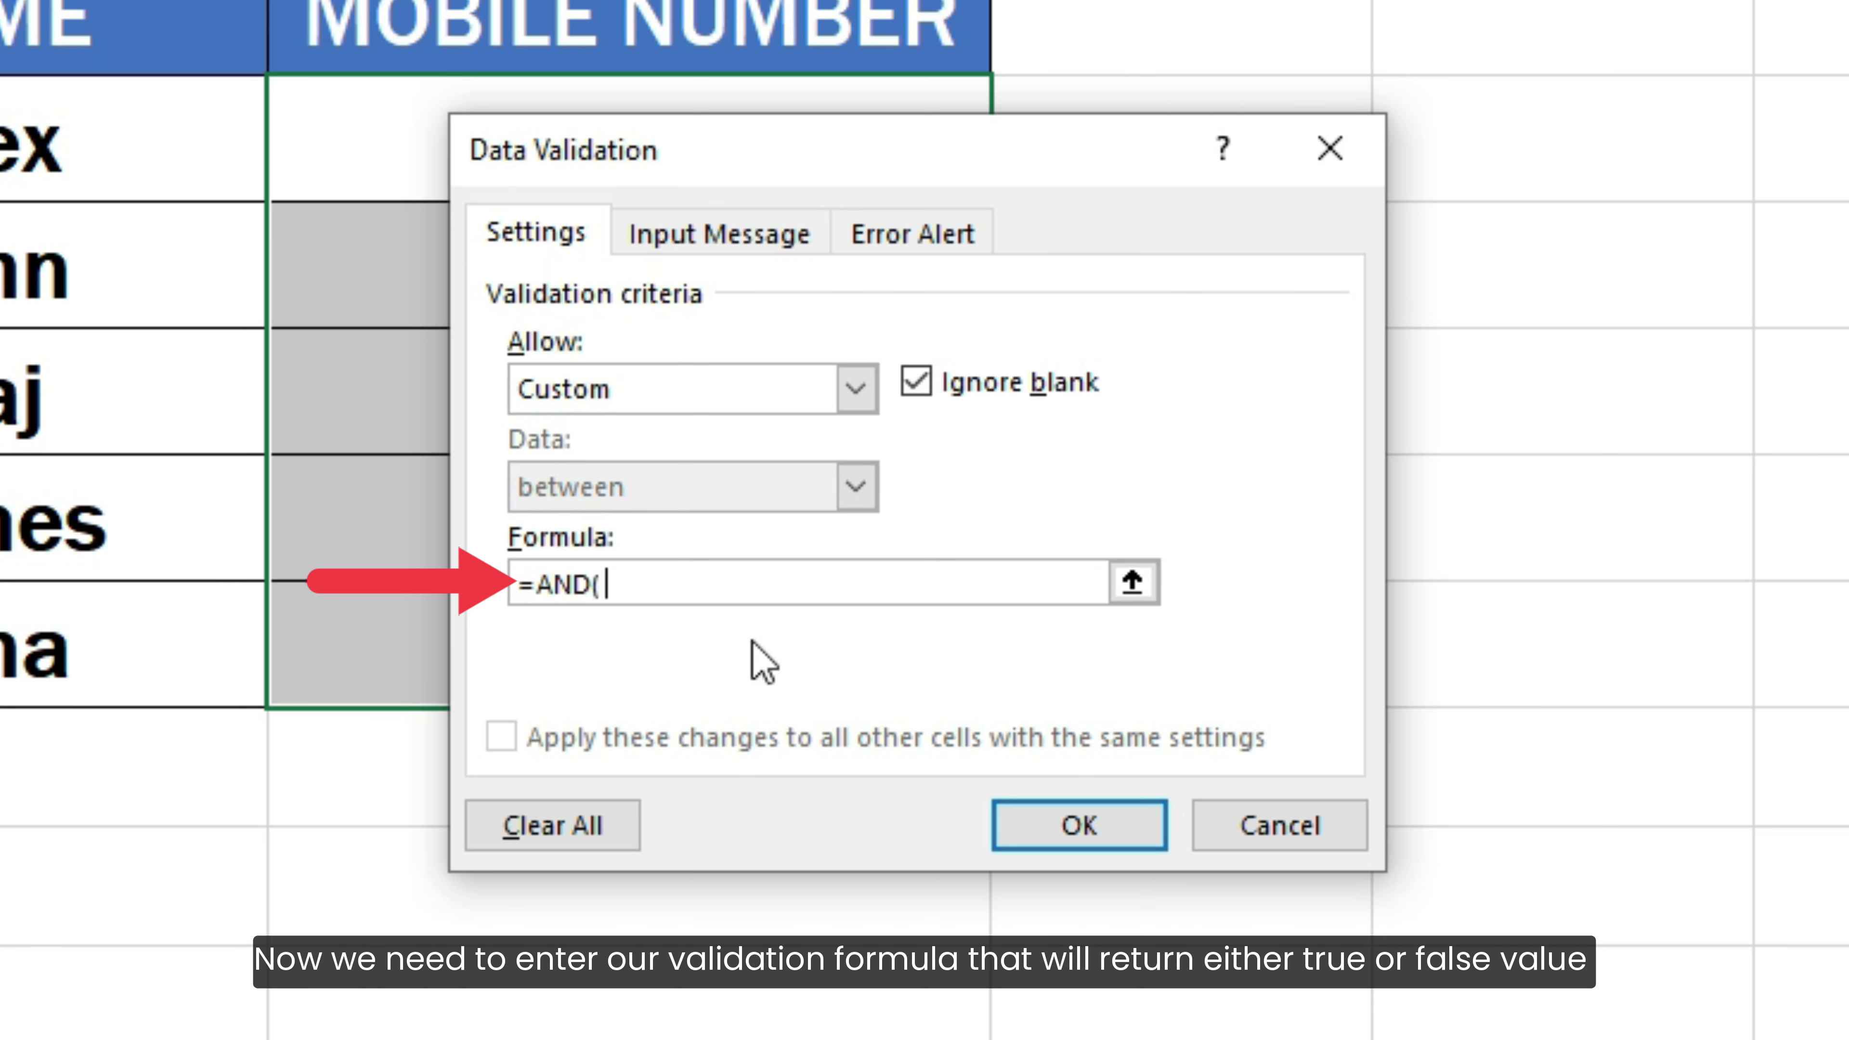
text( ISNUMBER(C3)
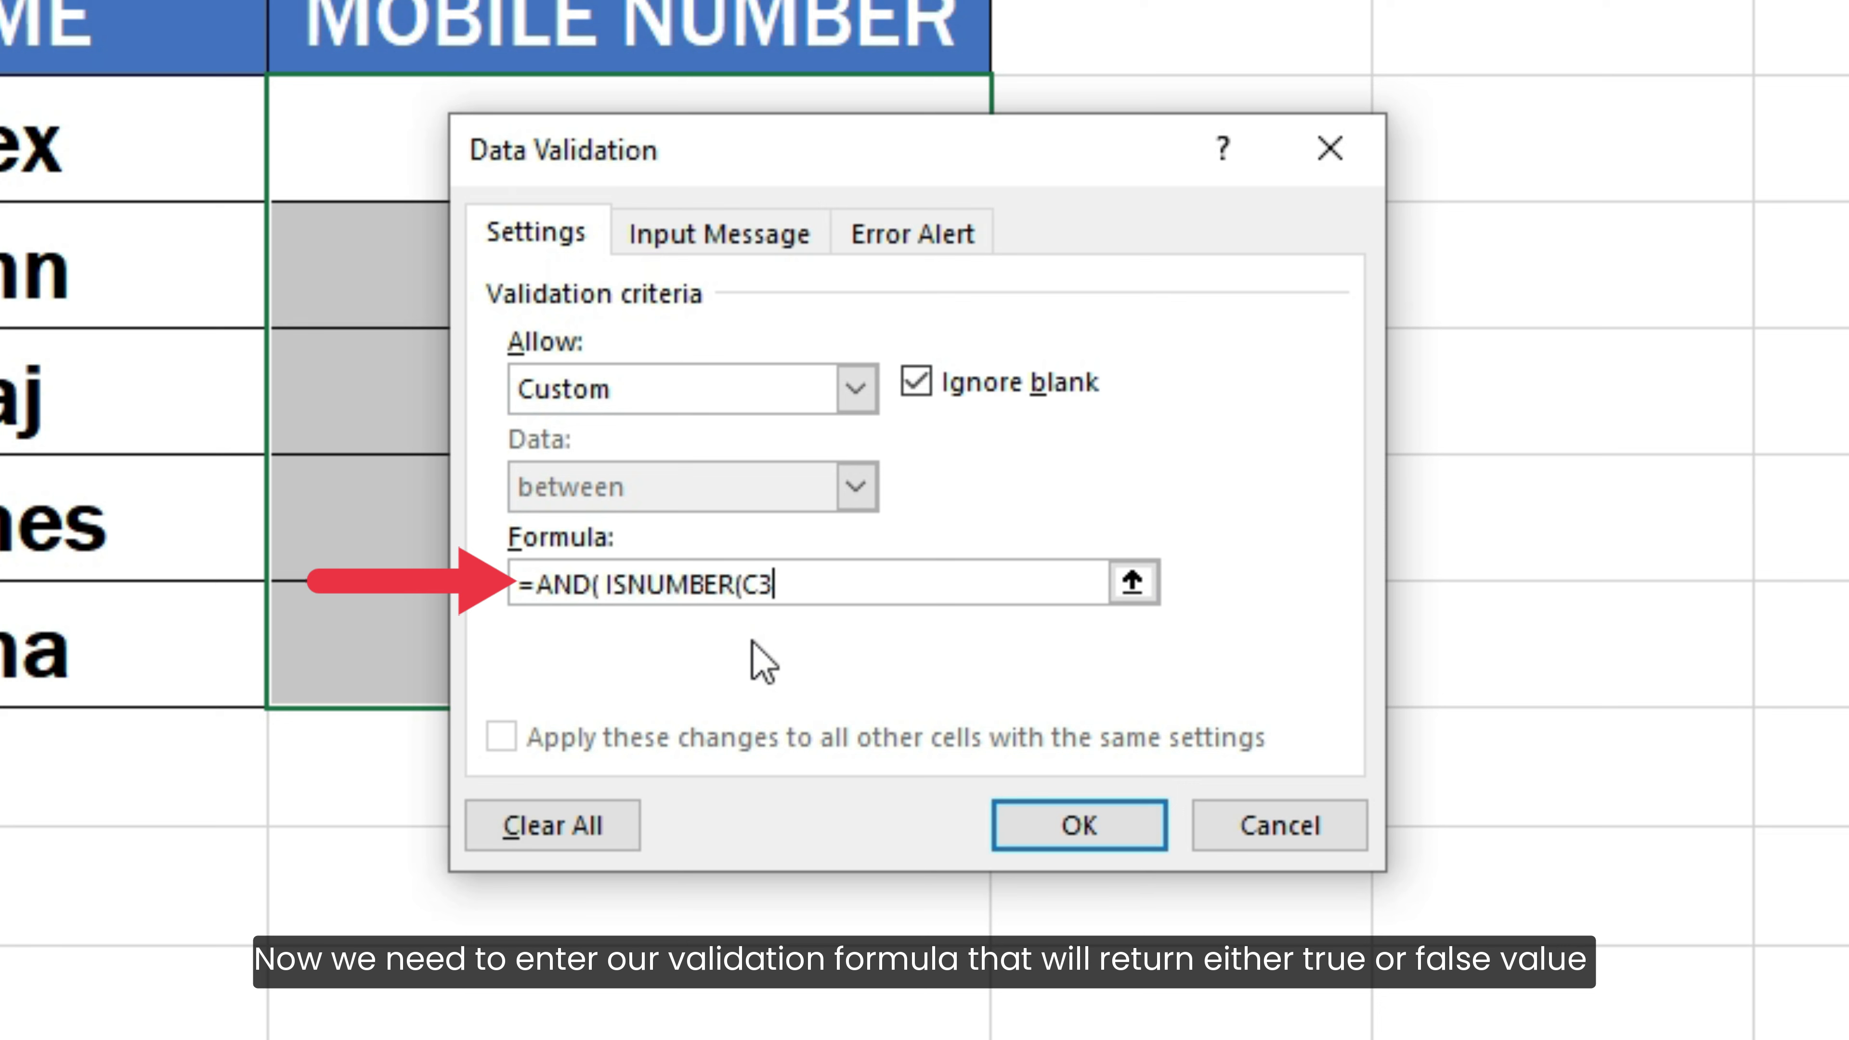
text(),)
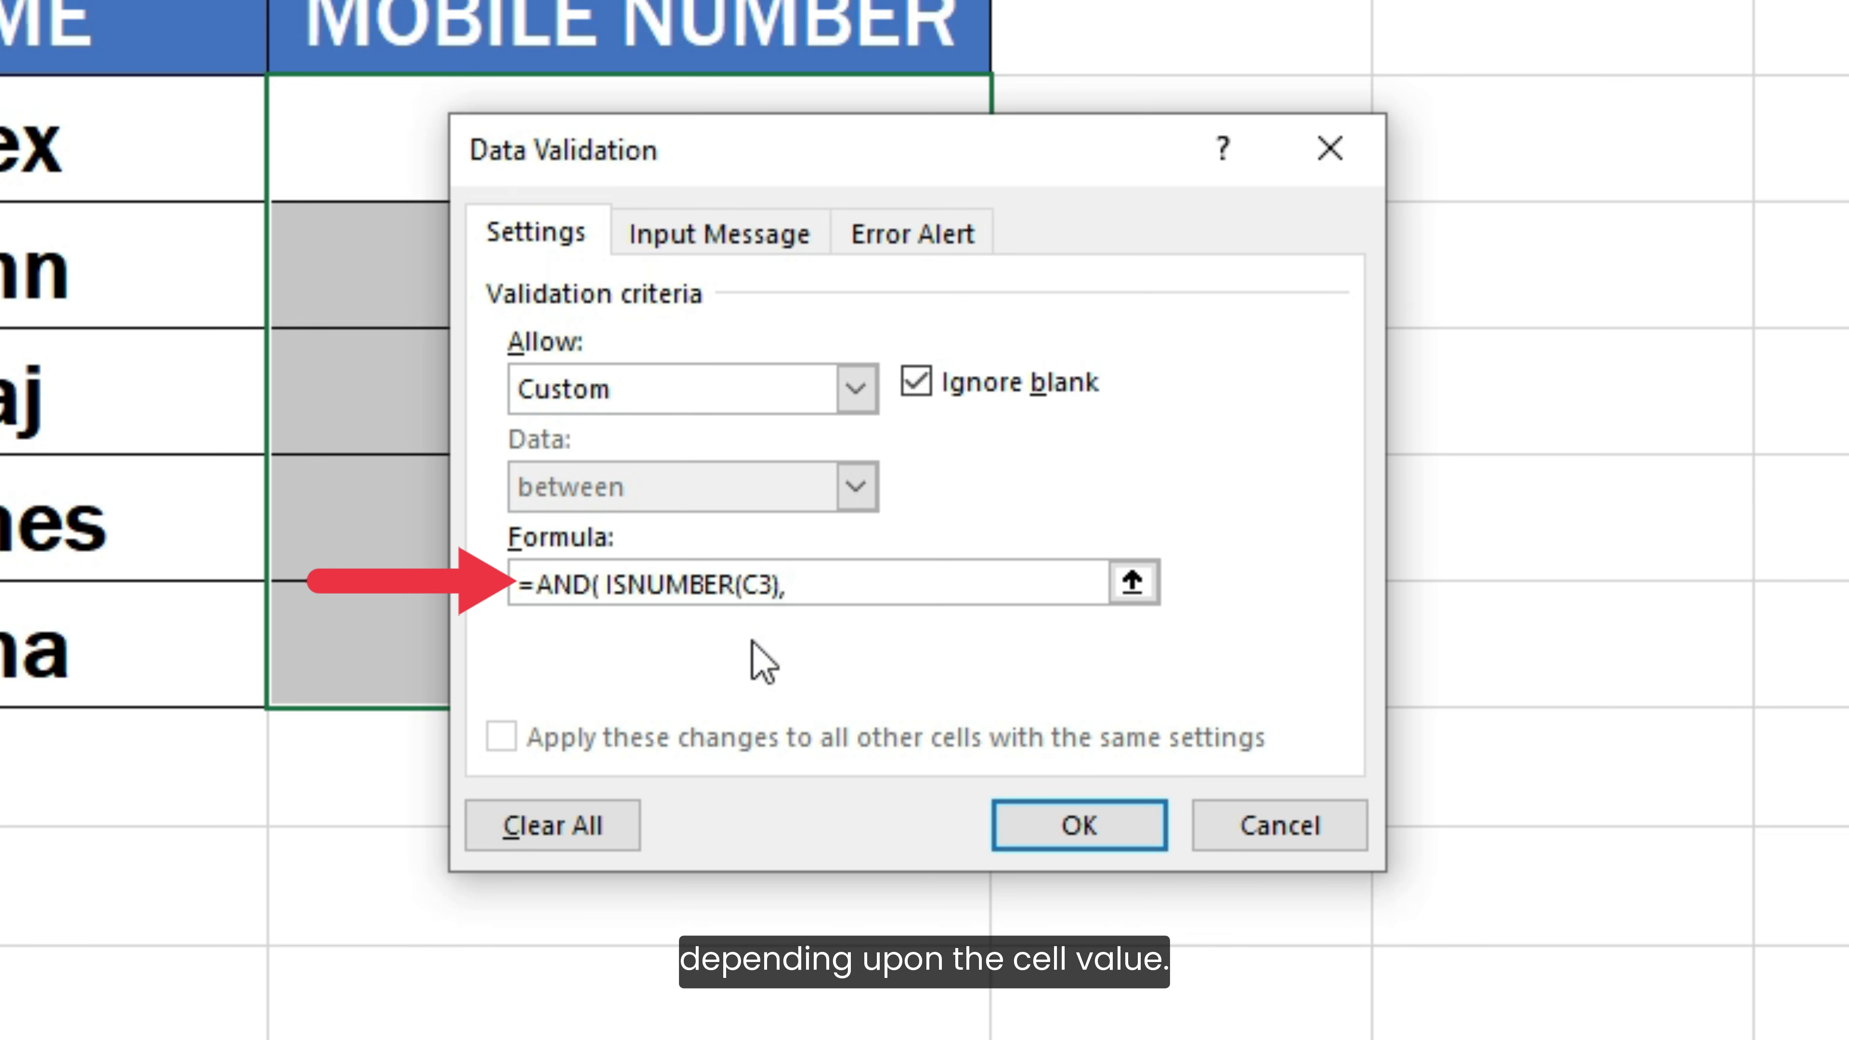
text( LEN()
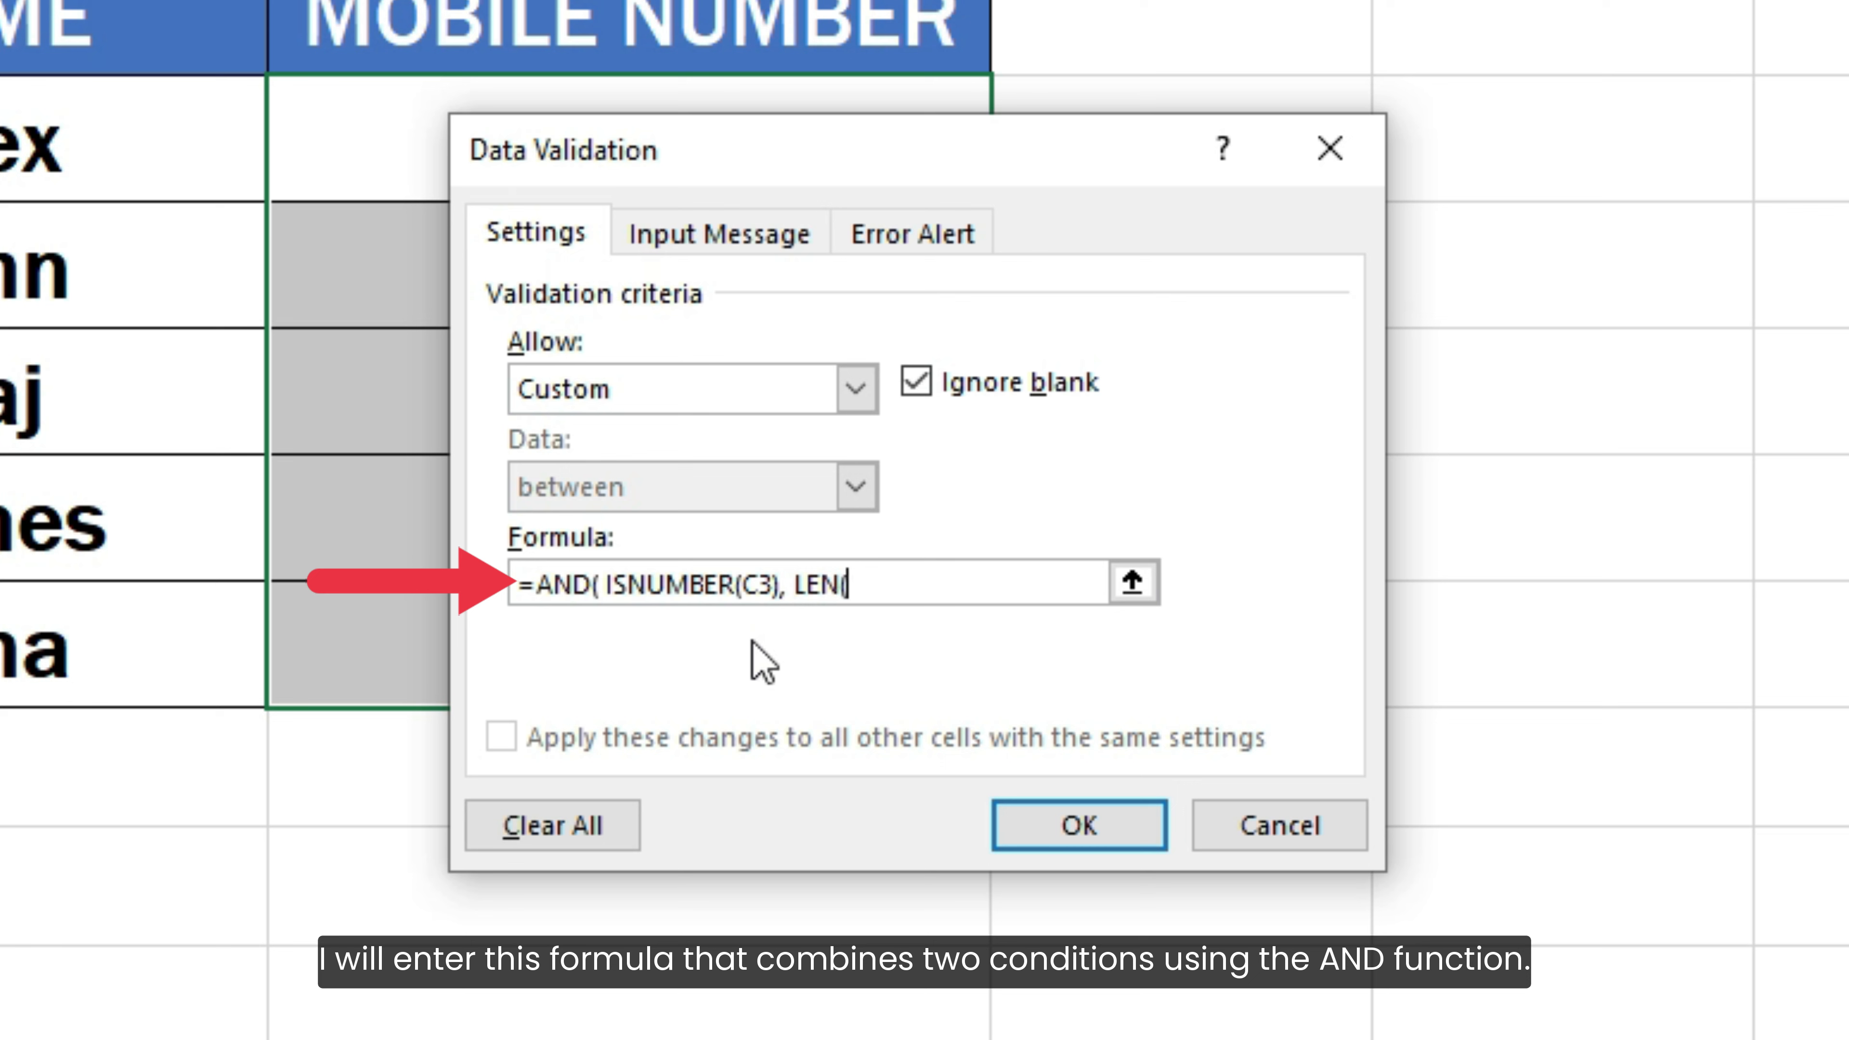
text(C3) = 10 ))
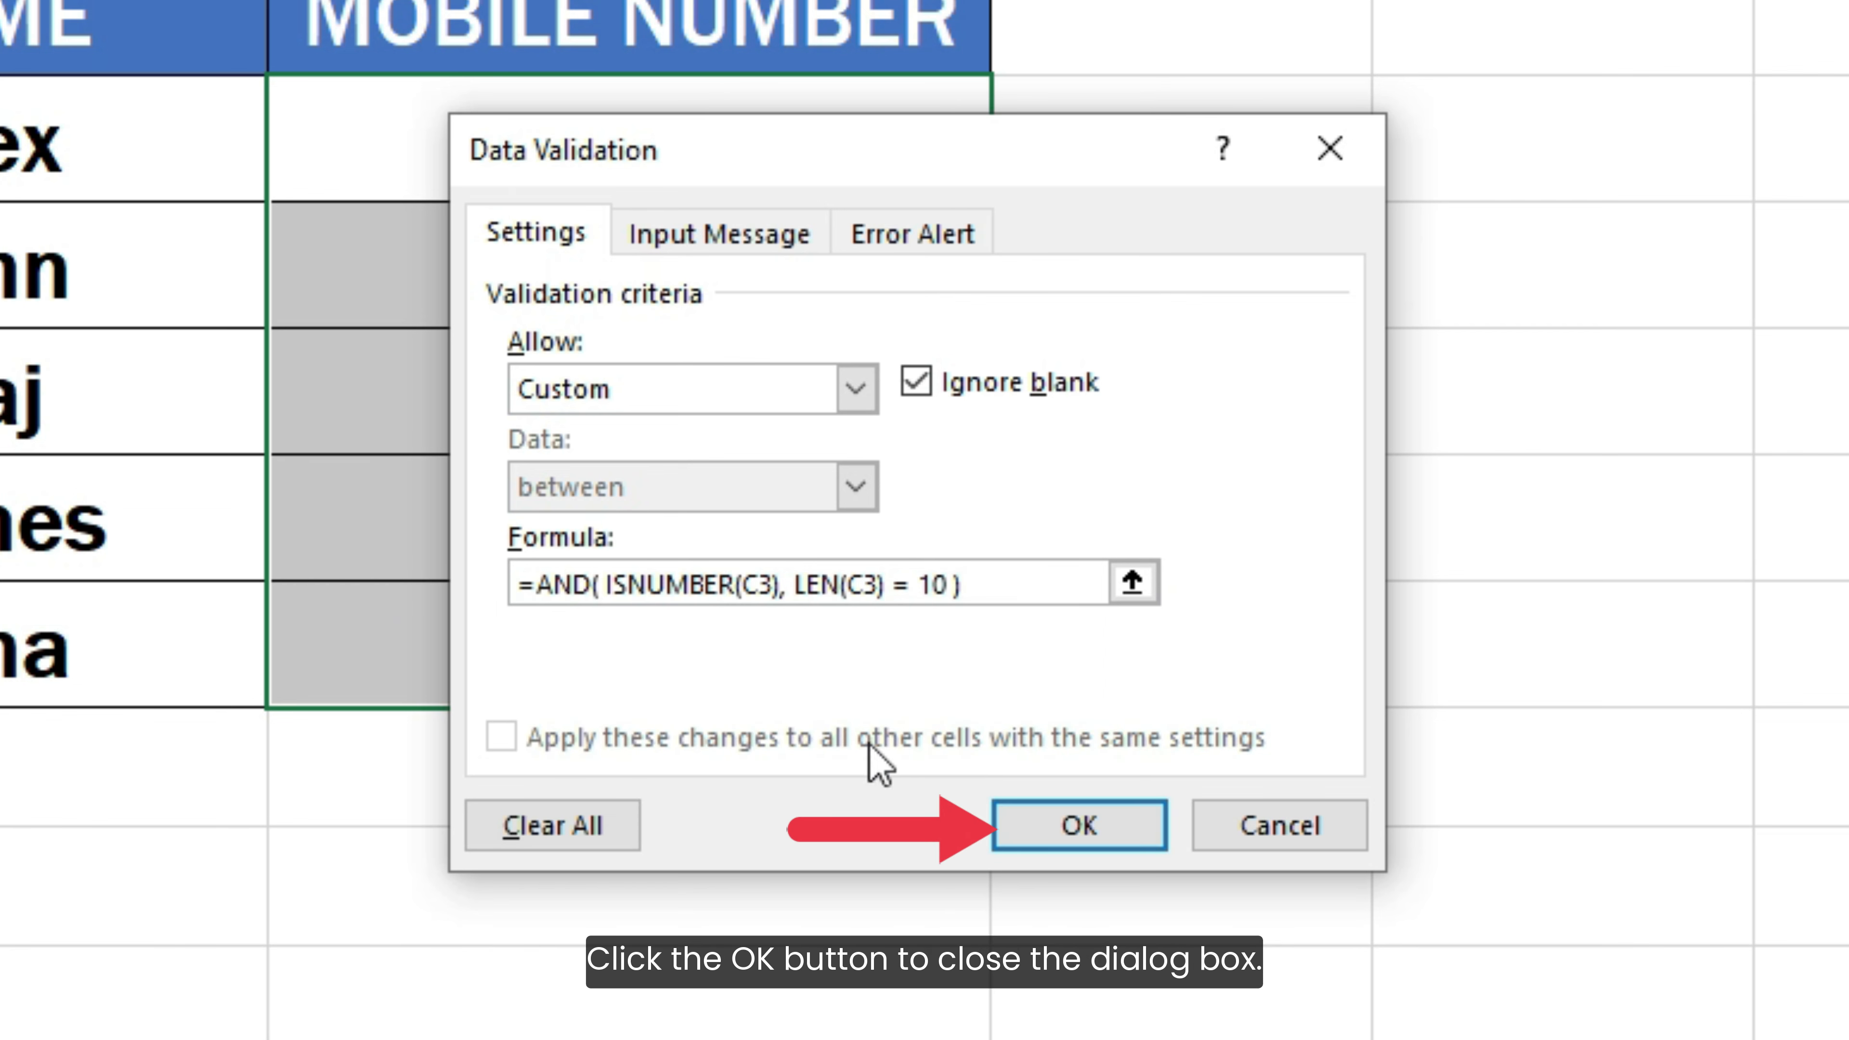
click(1037, 837)
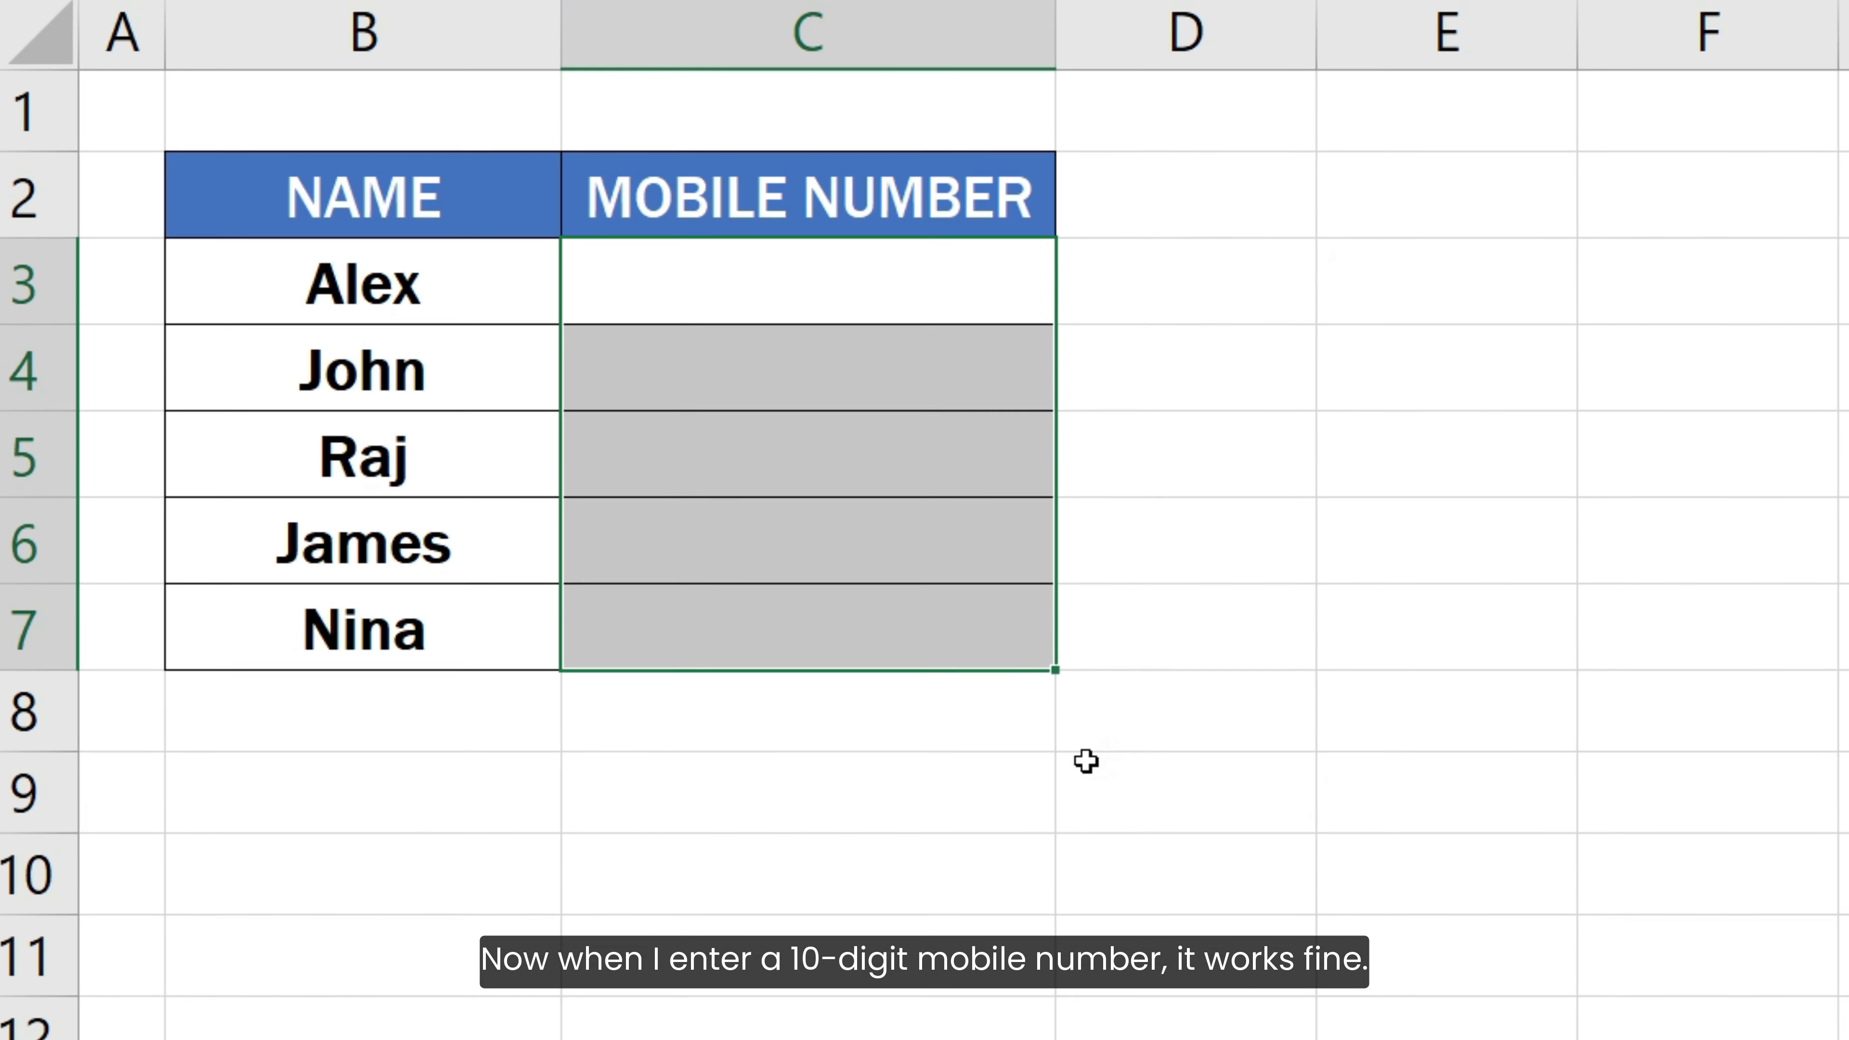
Enter a 10-digit mobile number in cell C3.
click(1000, 279)
text(123)
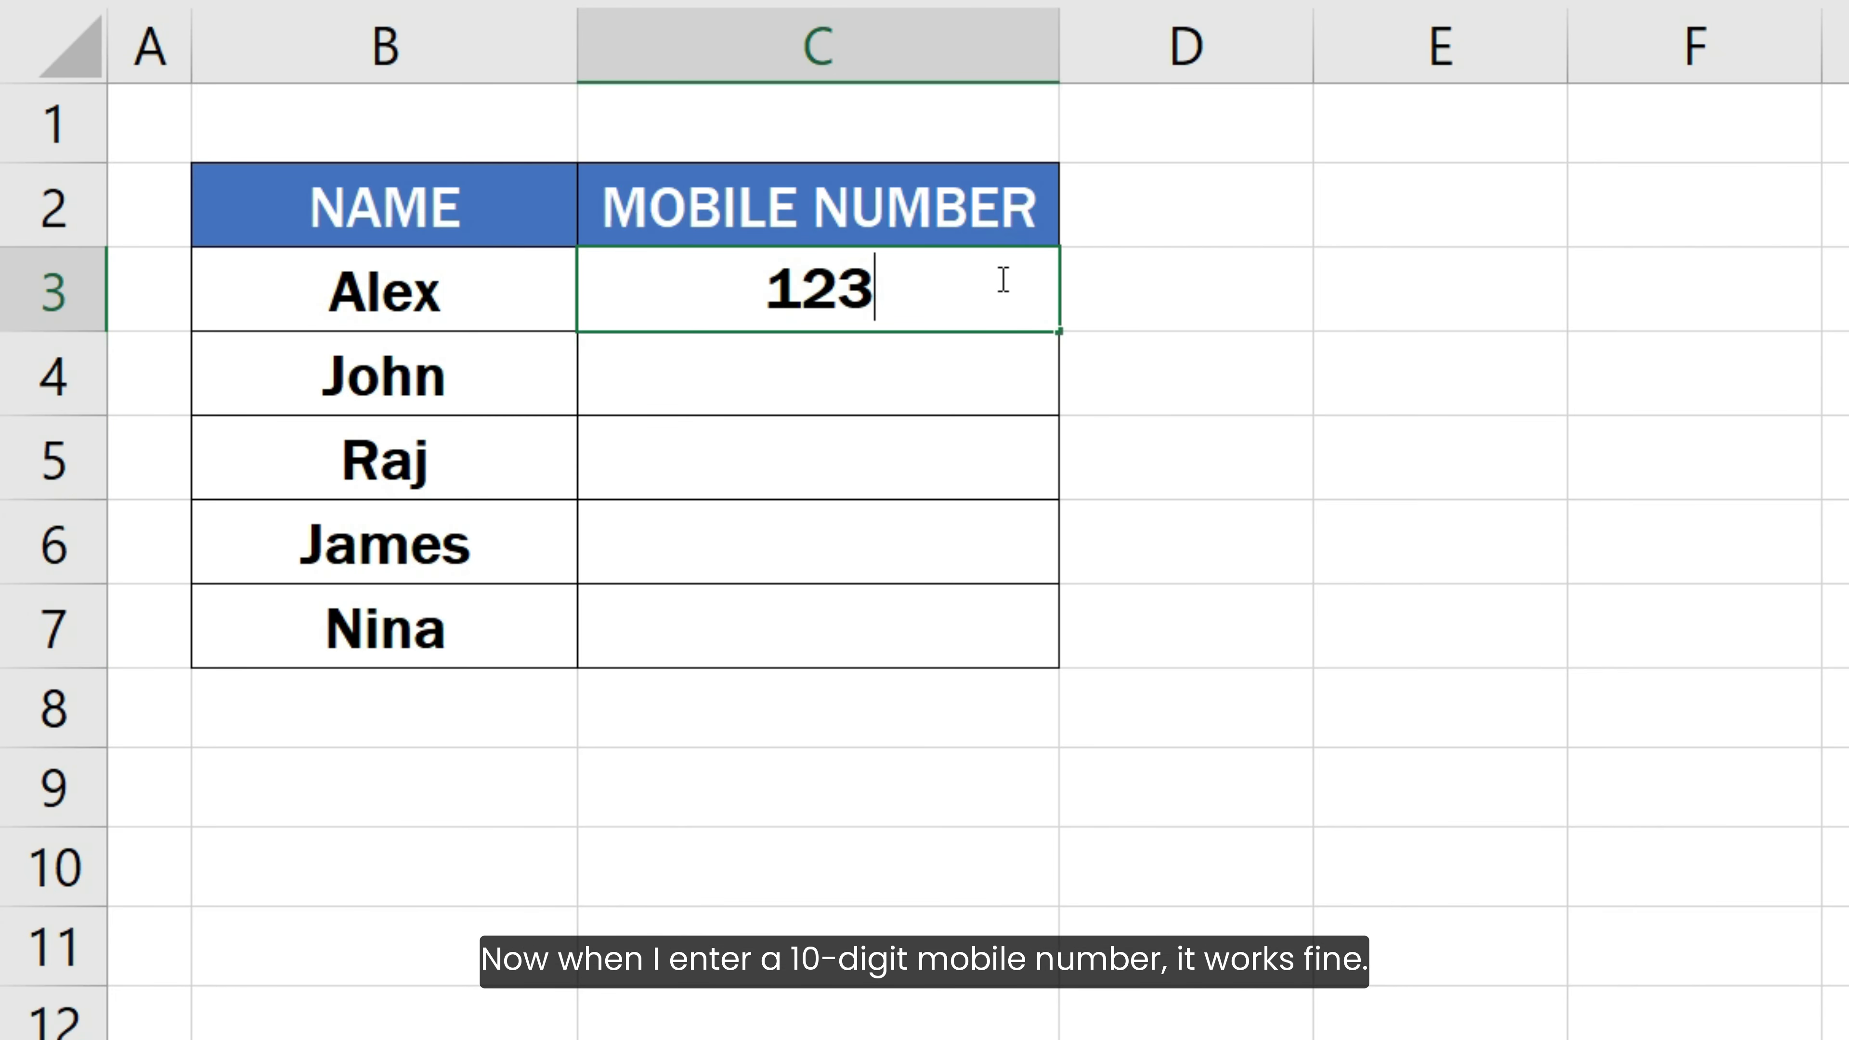
text(4567890)
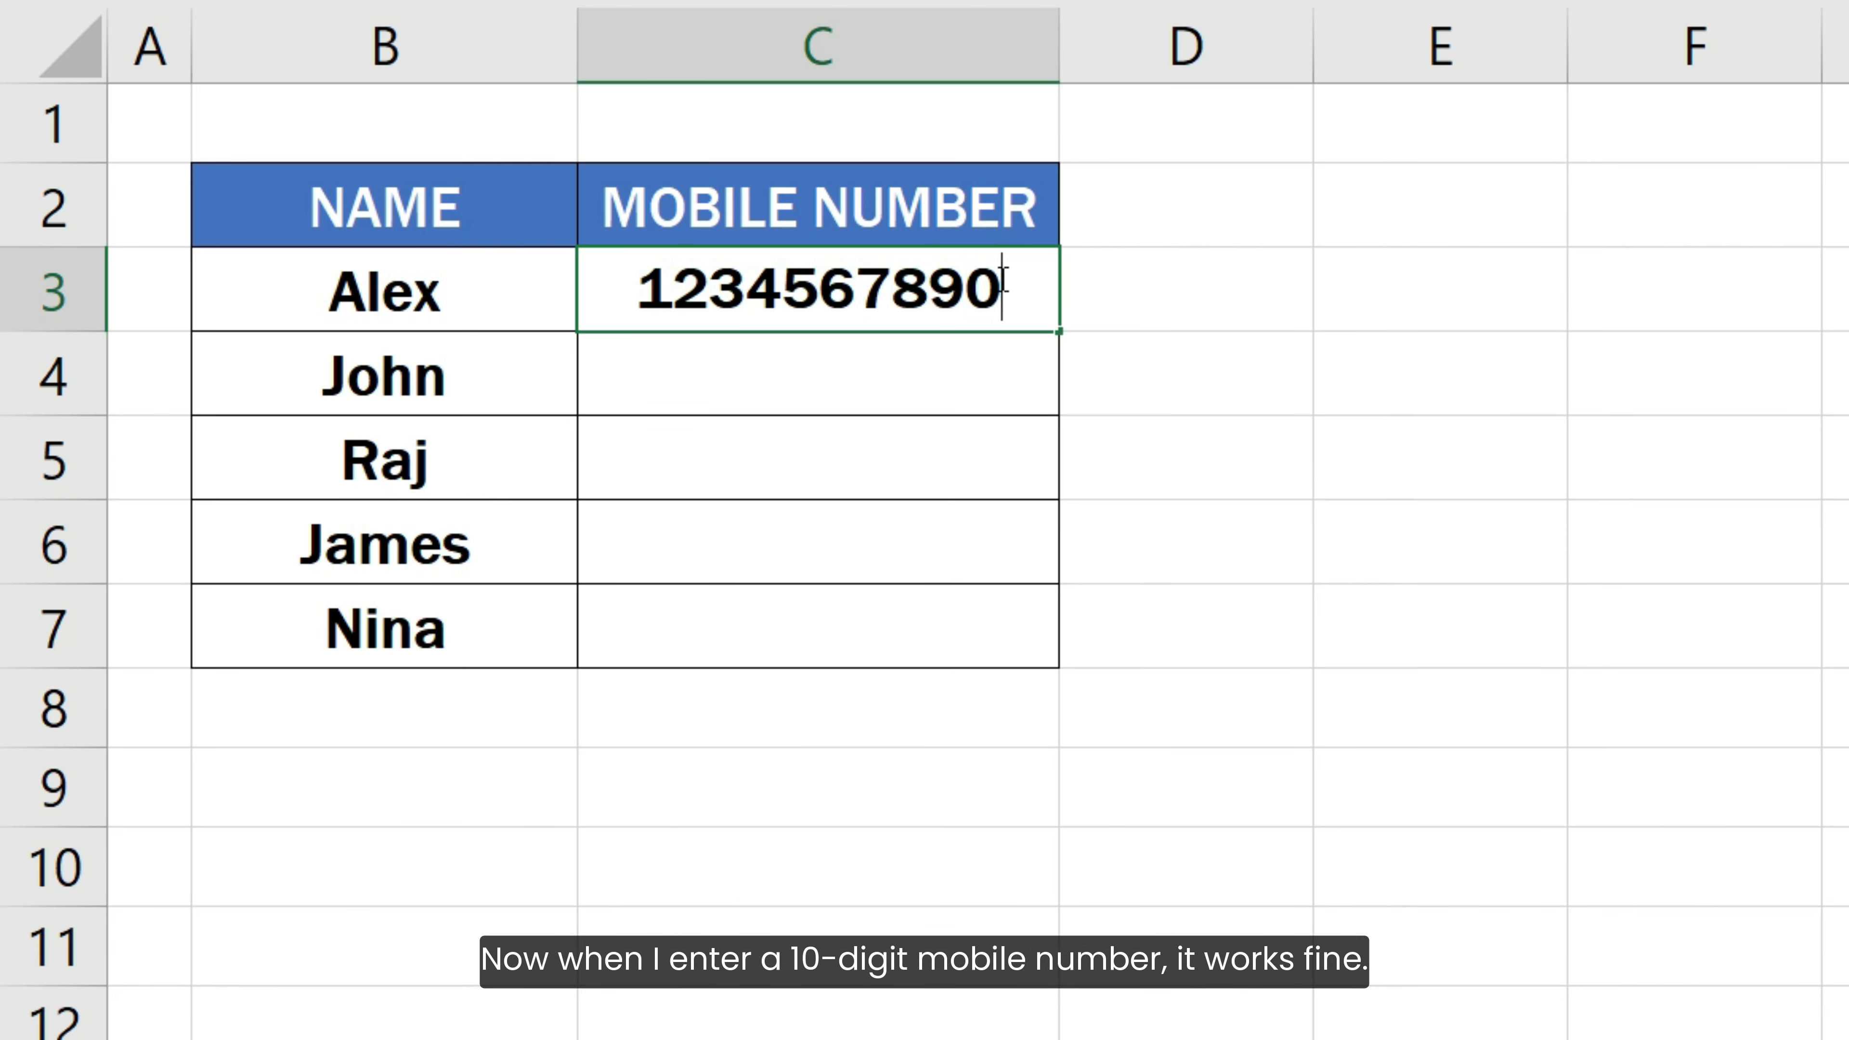
key(Return)
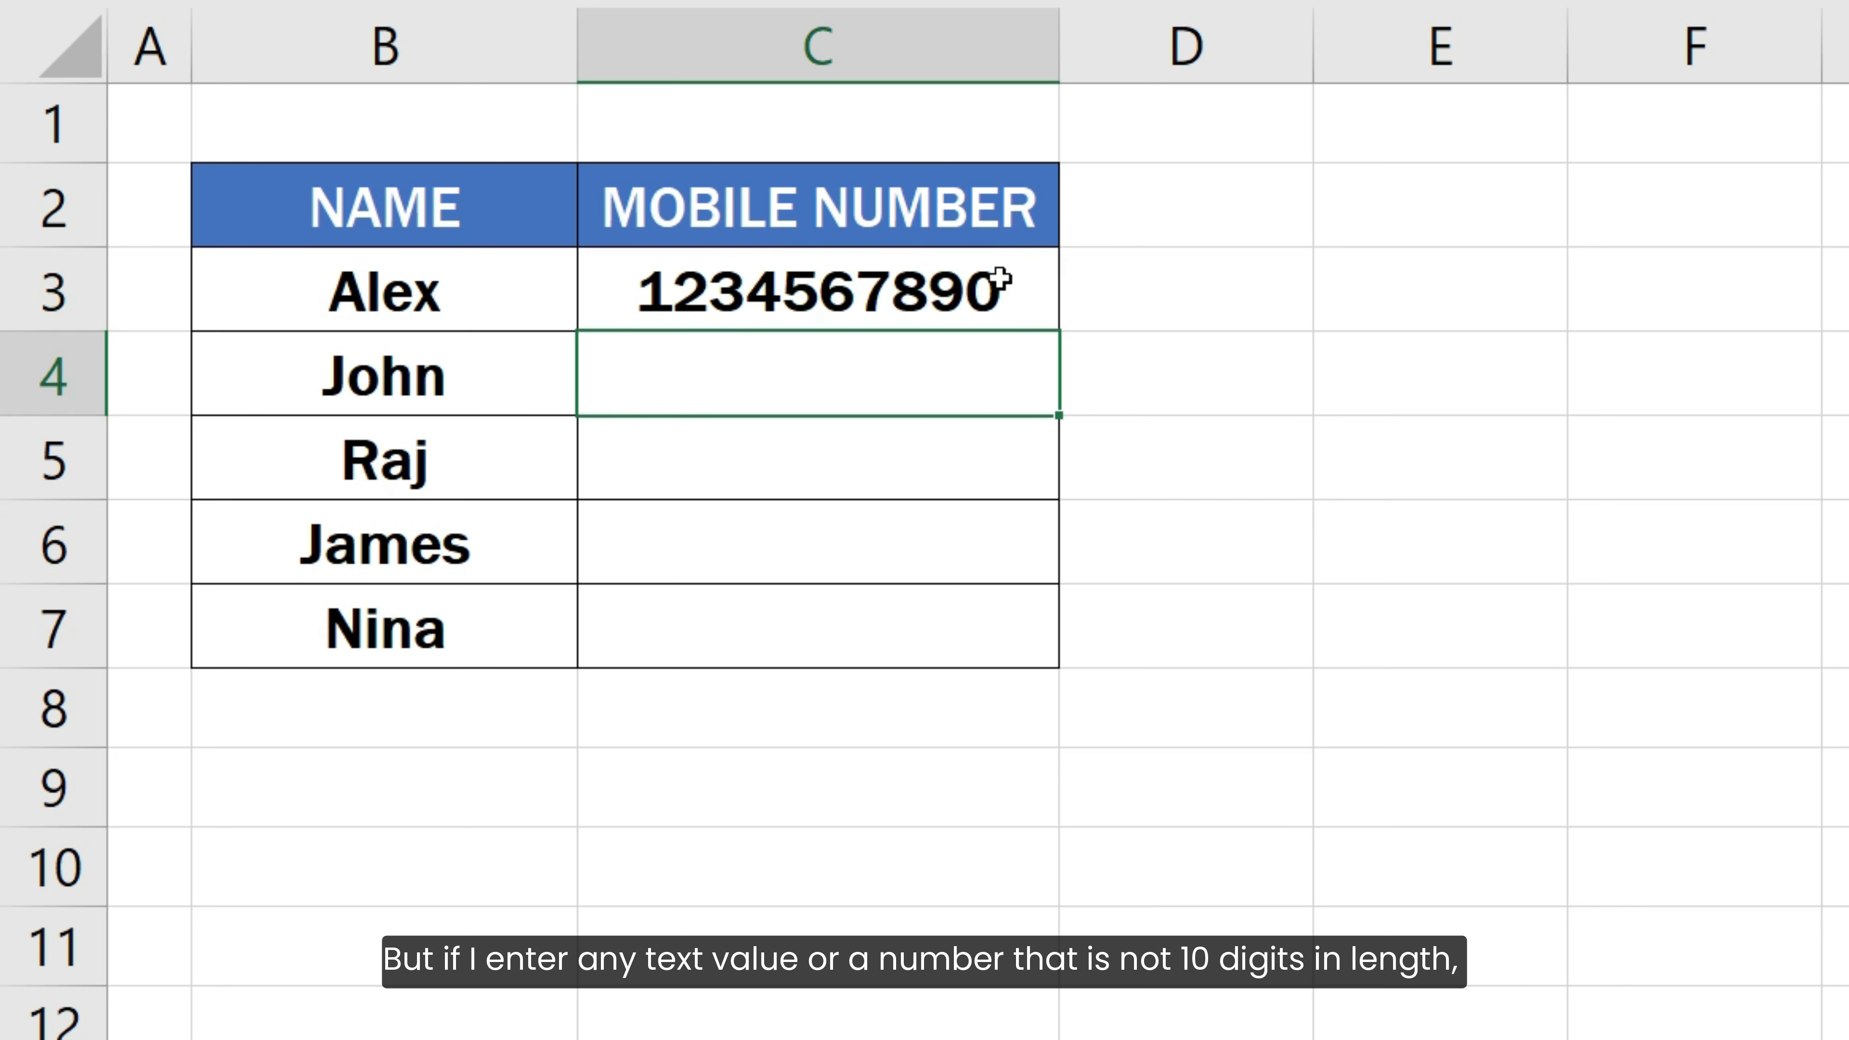
Test the validation rule by trying to enter ABC123 in cell C4, and cancel the entry.
text(ABC)
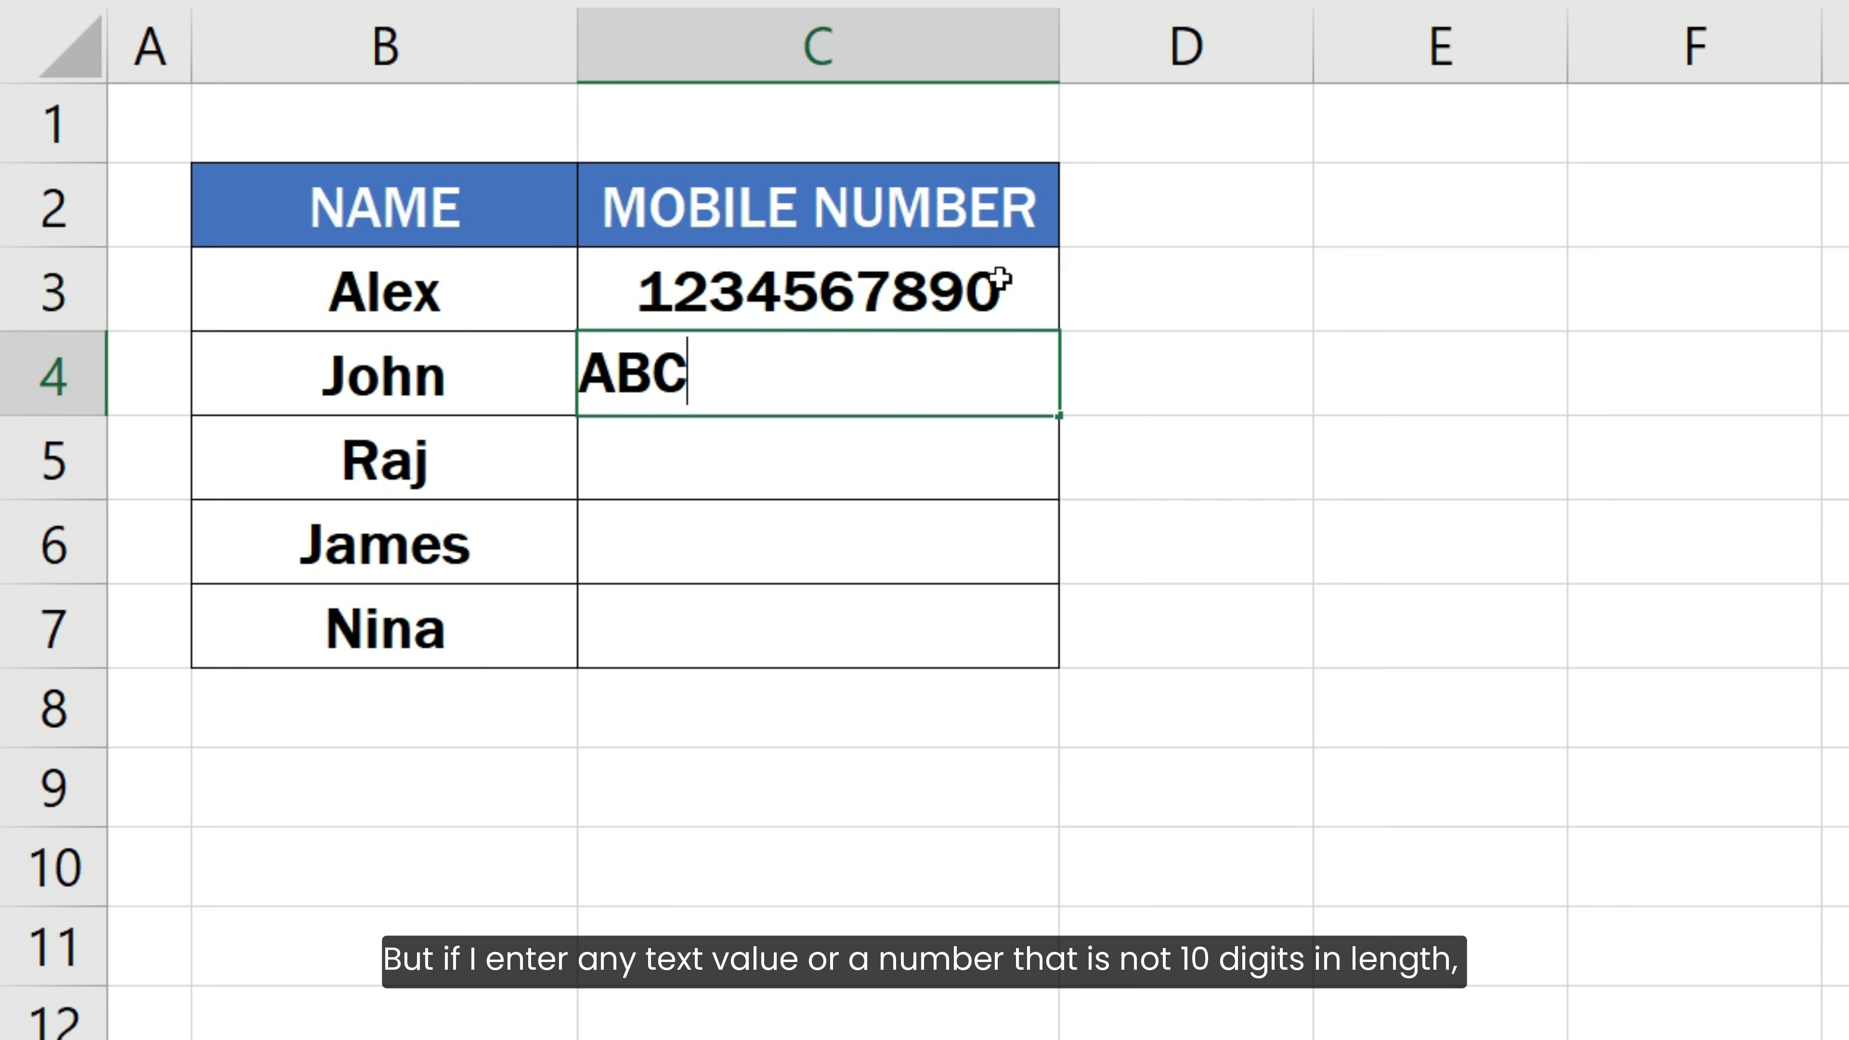
text(123)
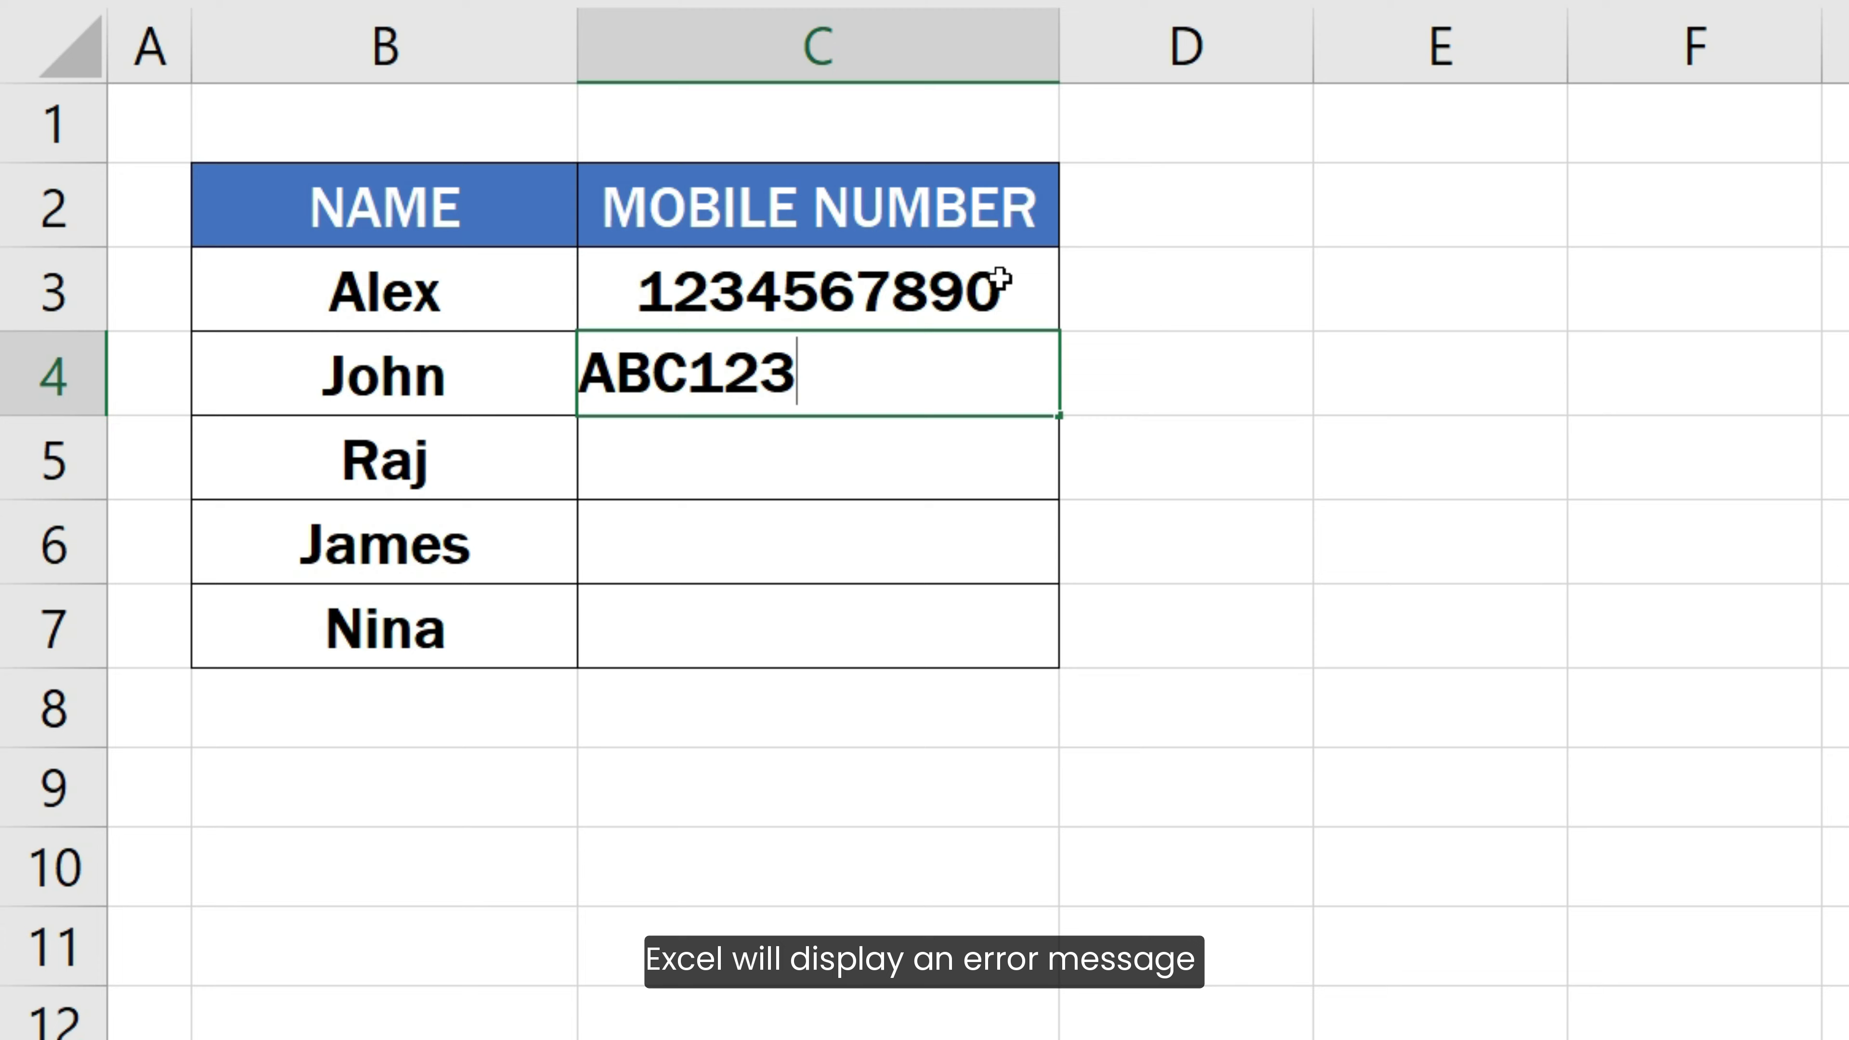
key(Return)
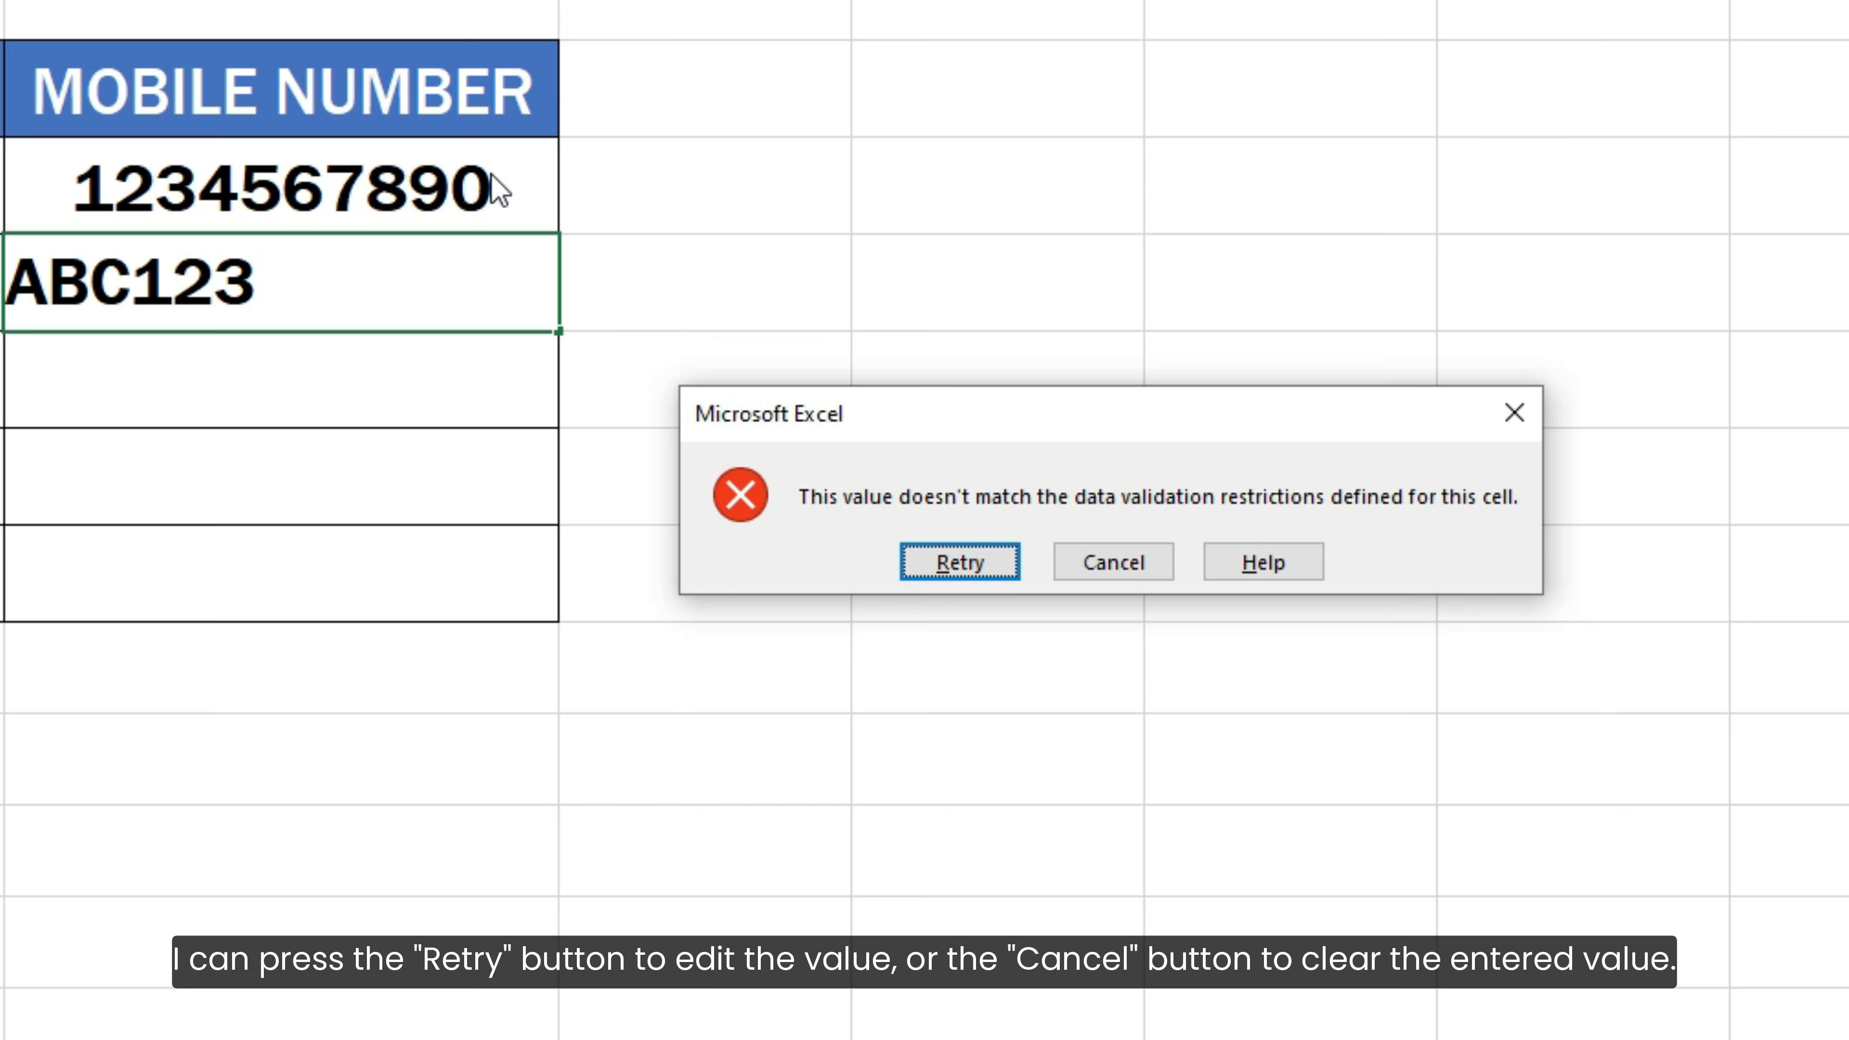
click(1128, 581)
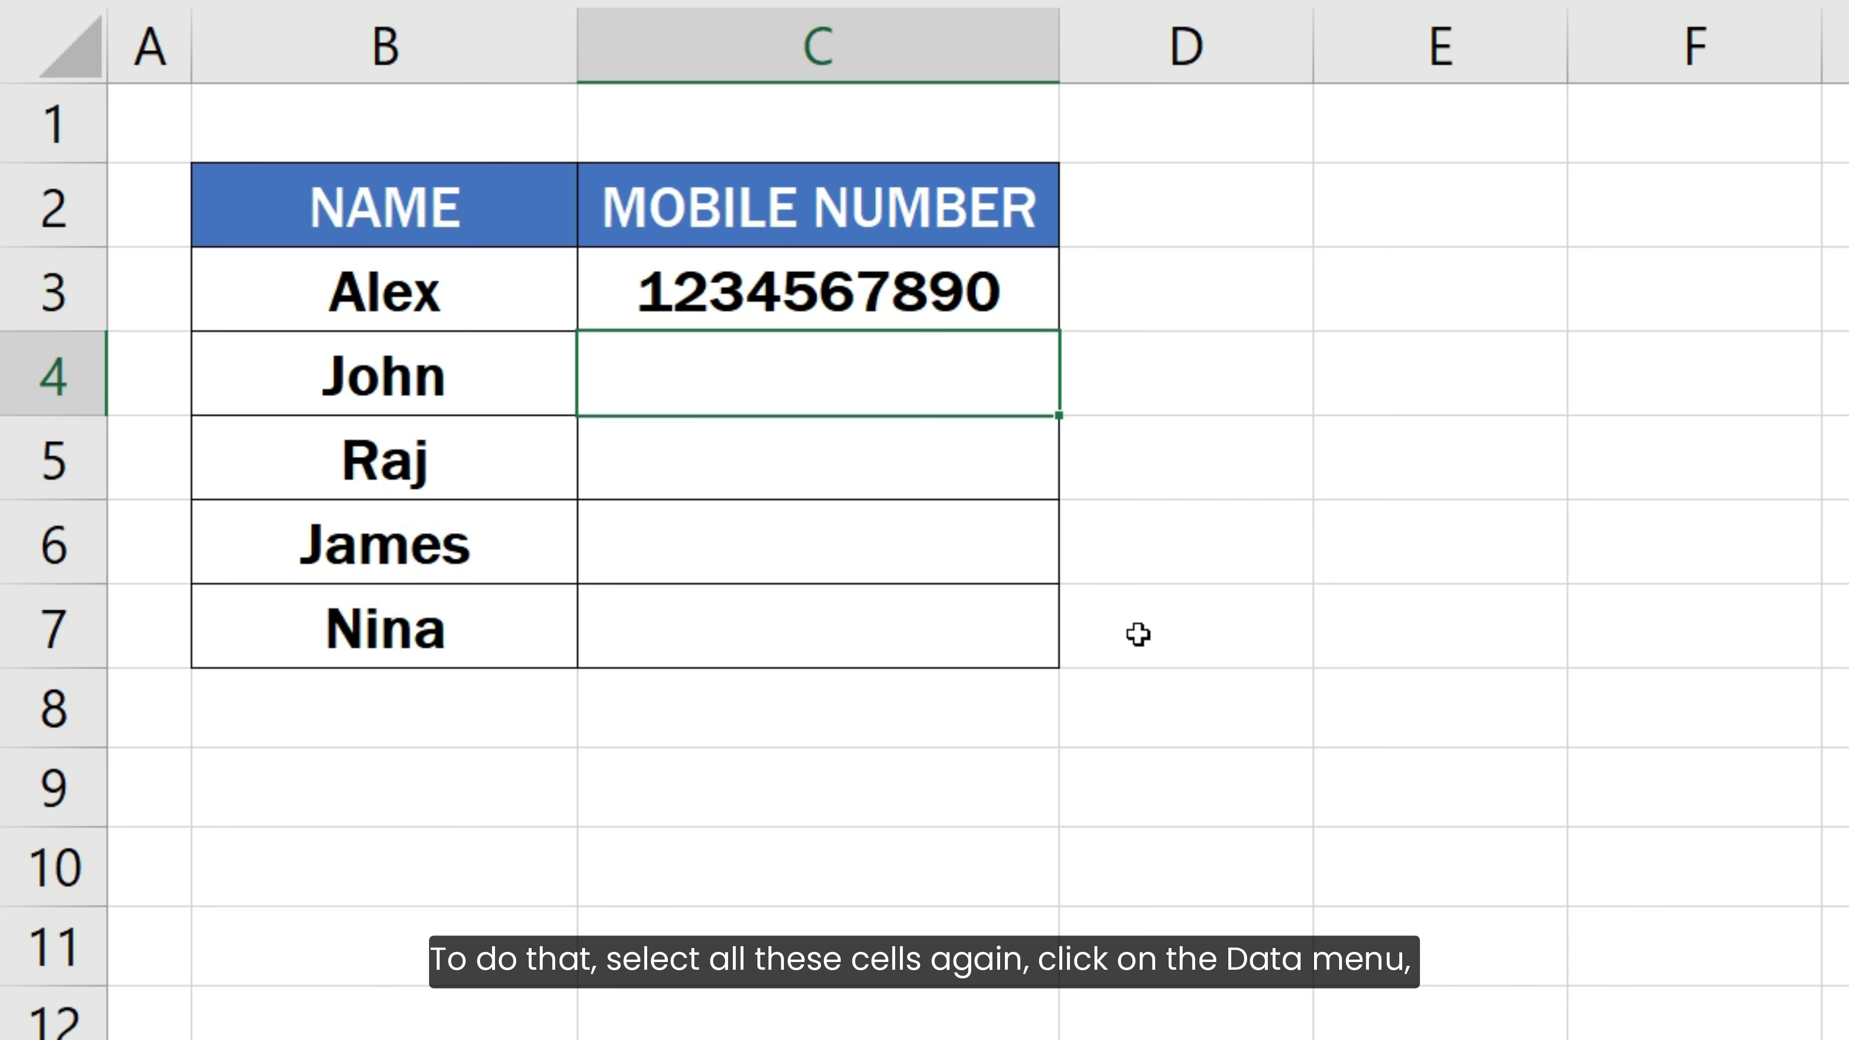
Reopen the data validation settings for cells C3:C7 and set the error alert title to "10 Digits Numbers Only".
drag(1016, 304, 978, 608)
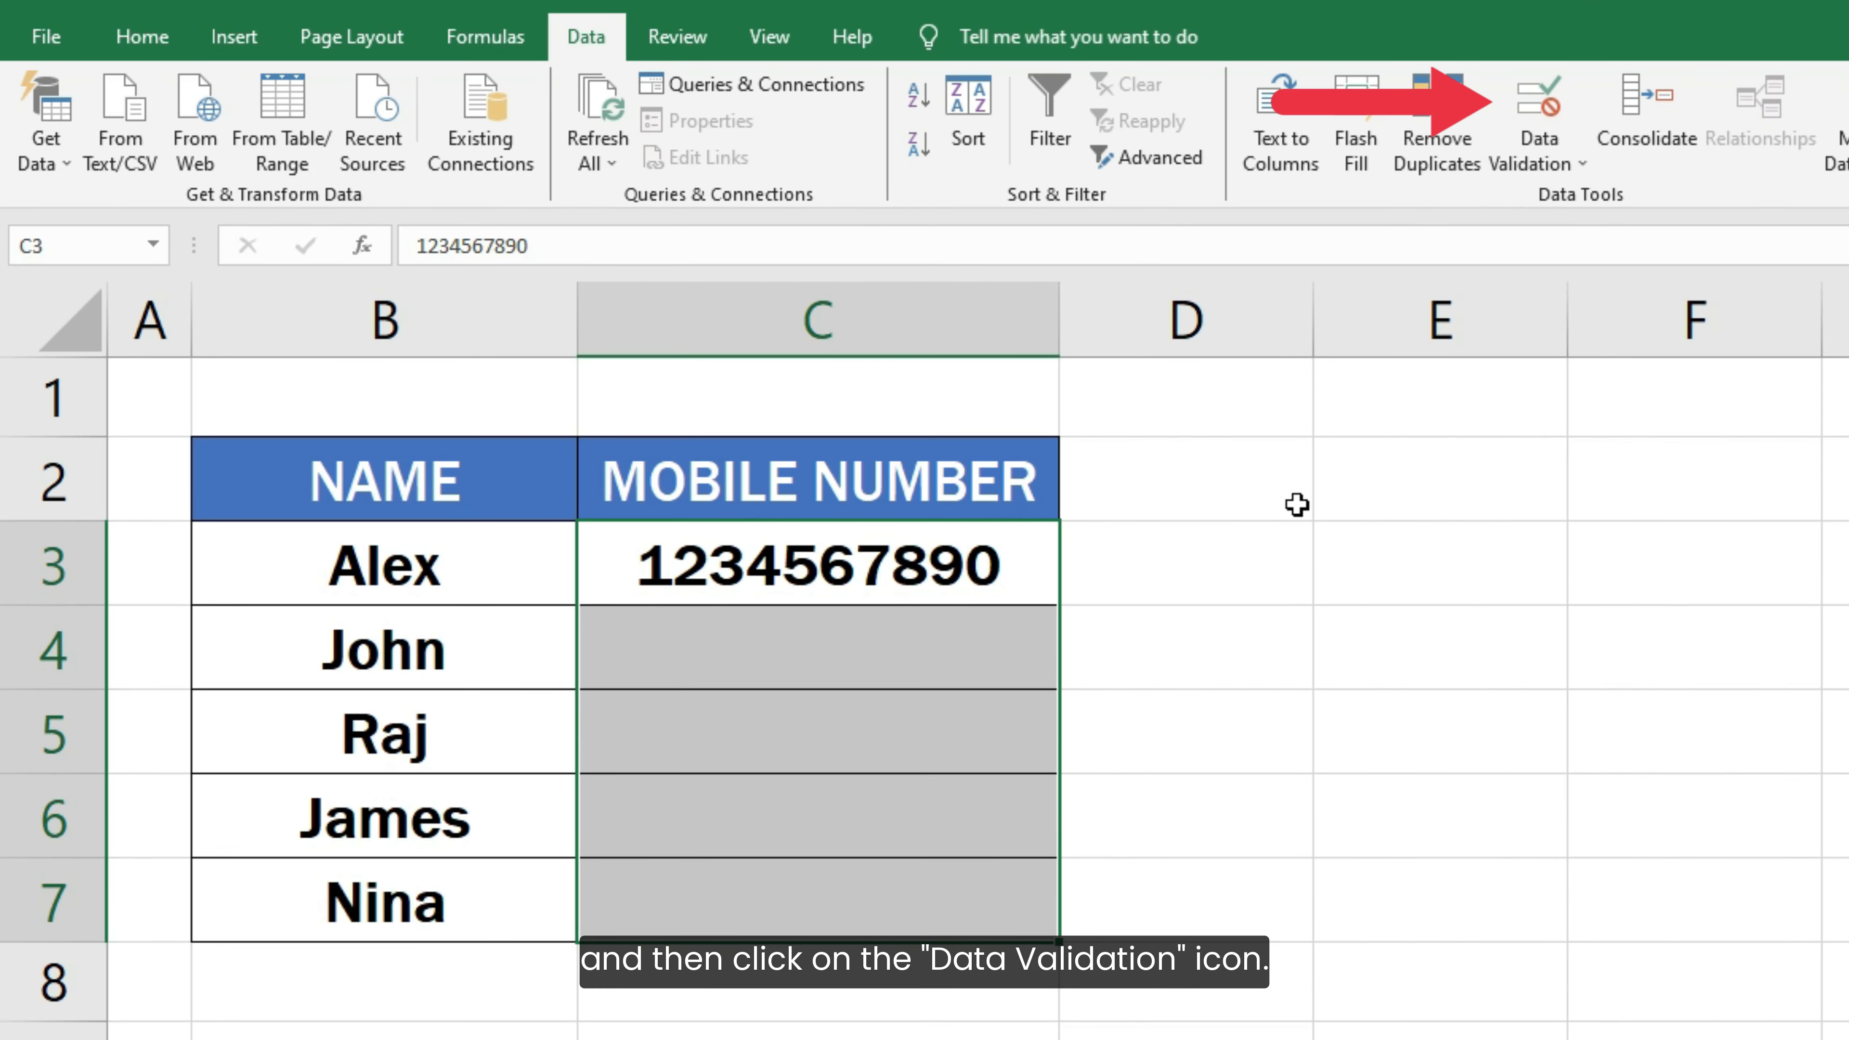
click(1528, 124)
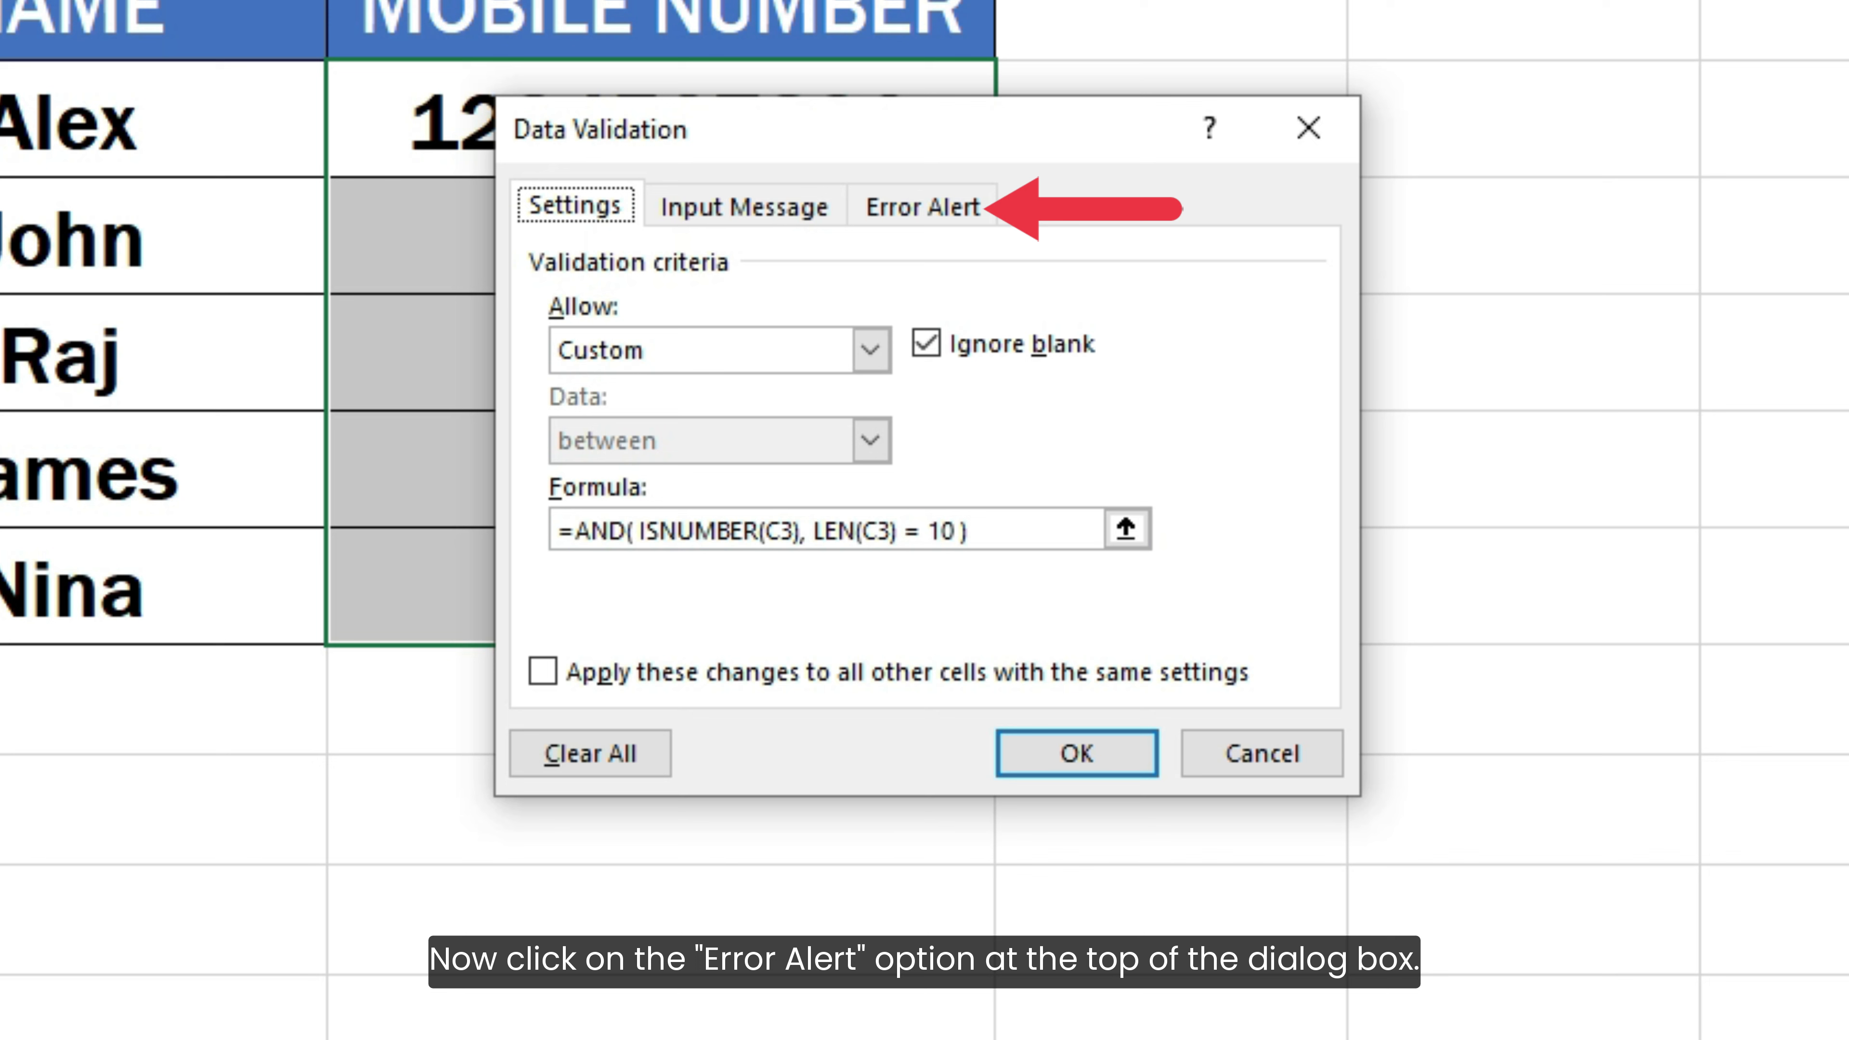
click(950, 221)
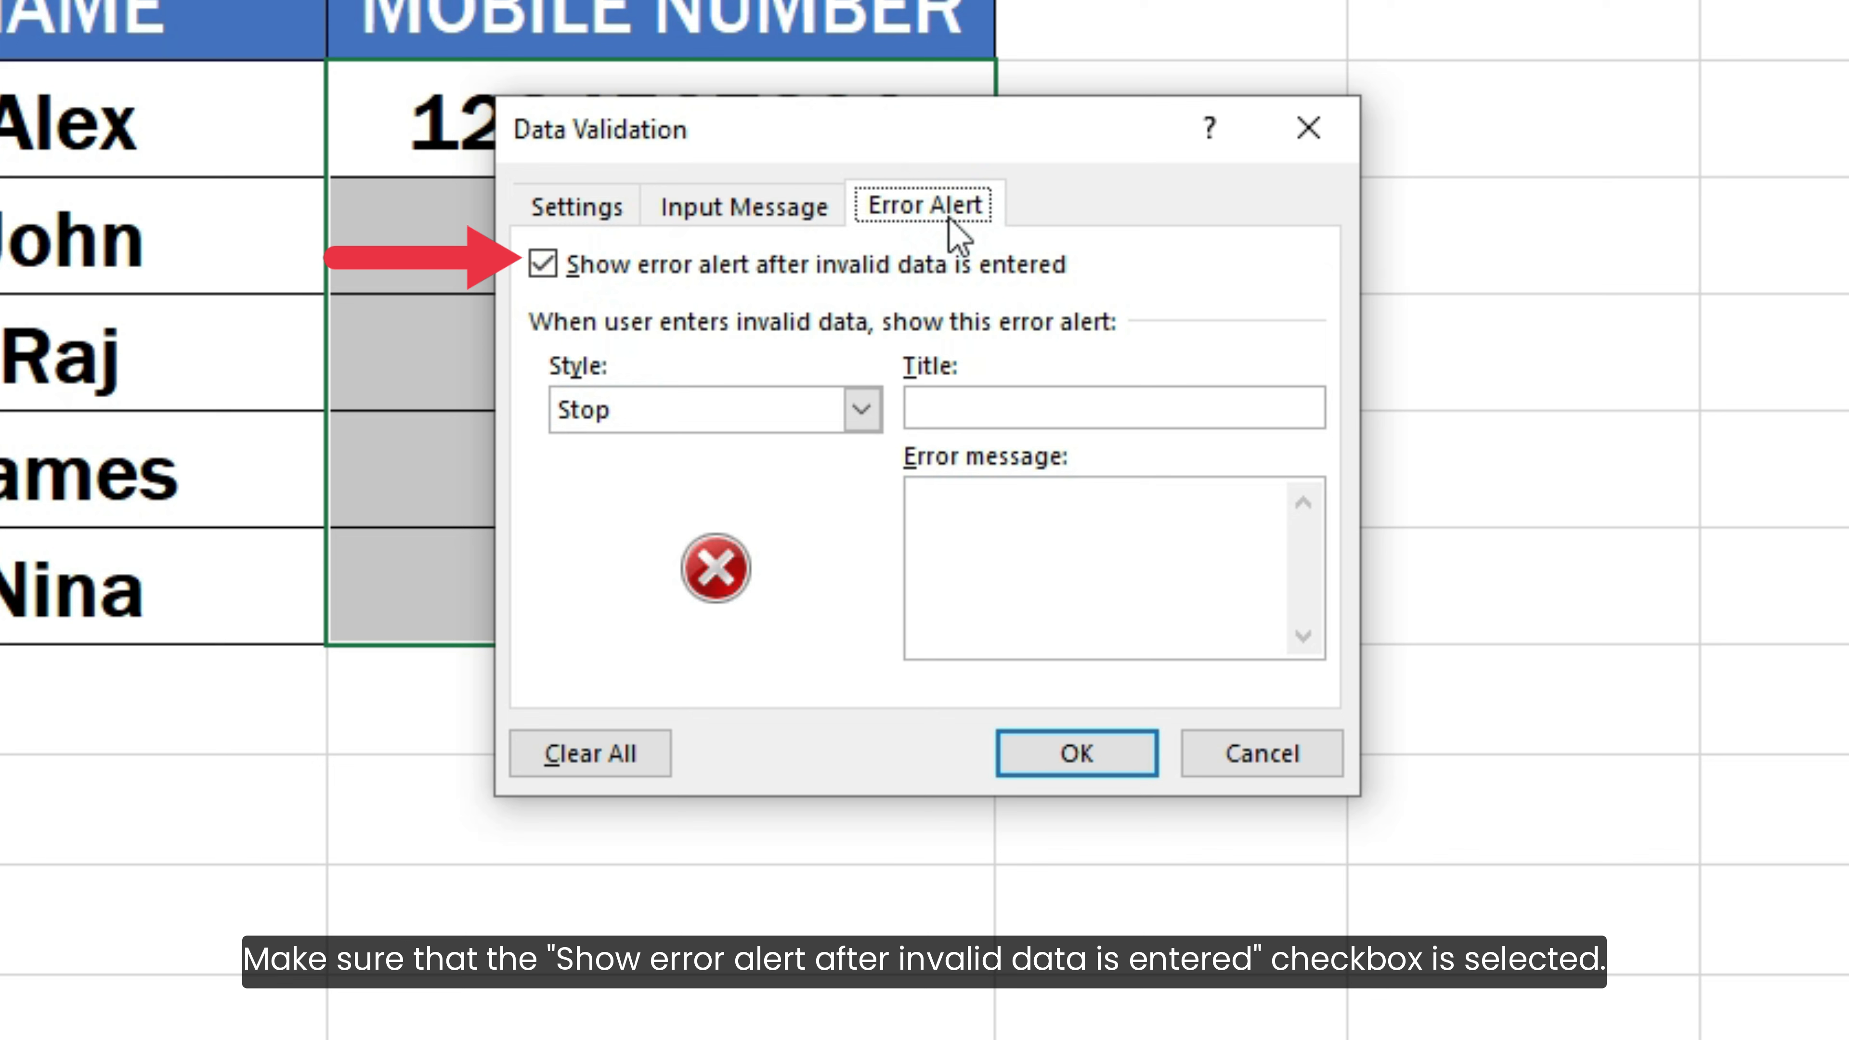
click(950, 410)
text(10 Digi)
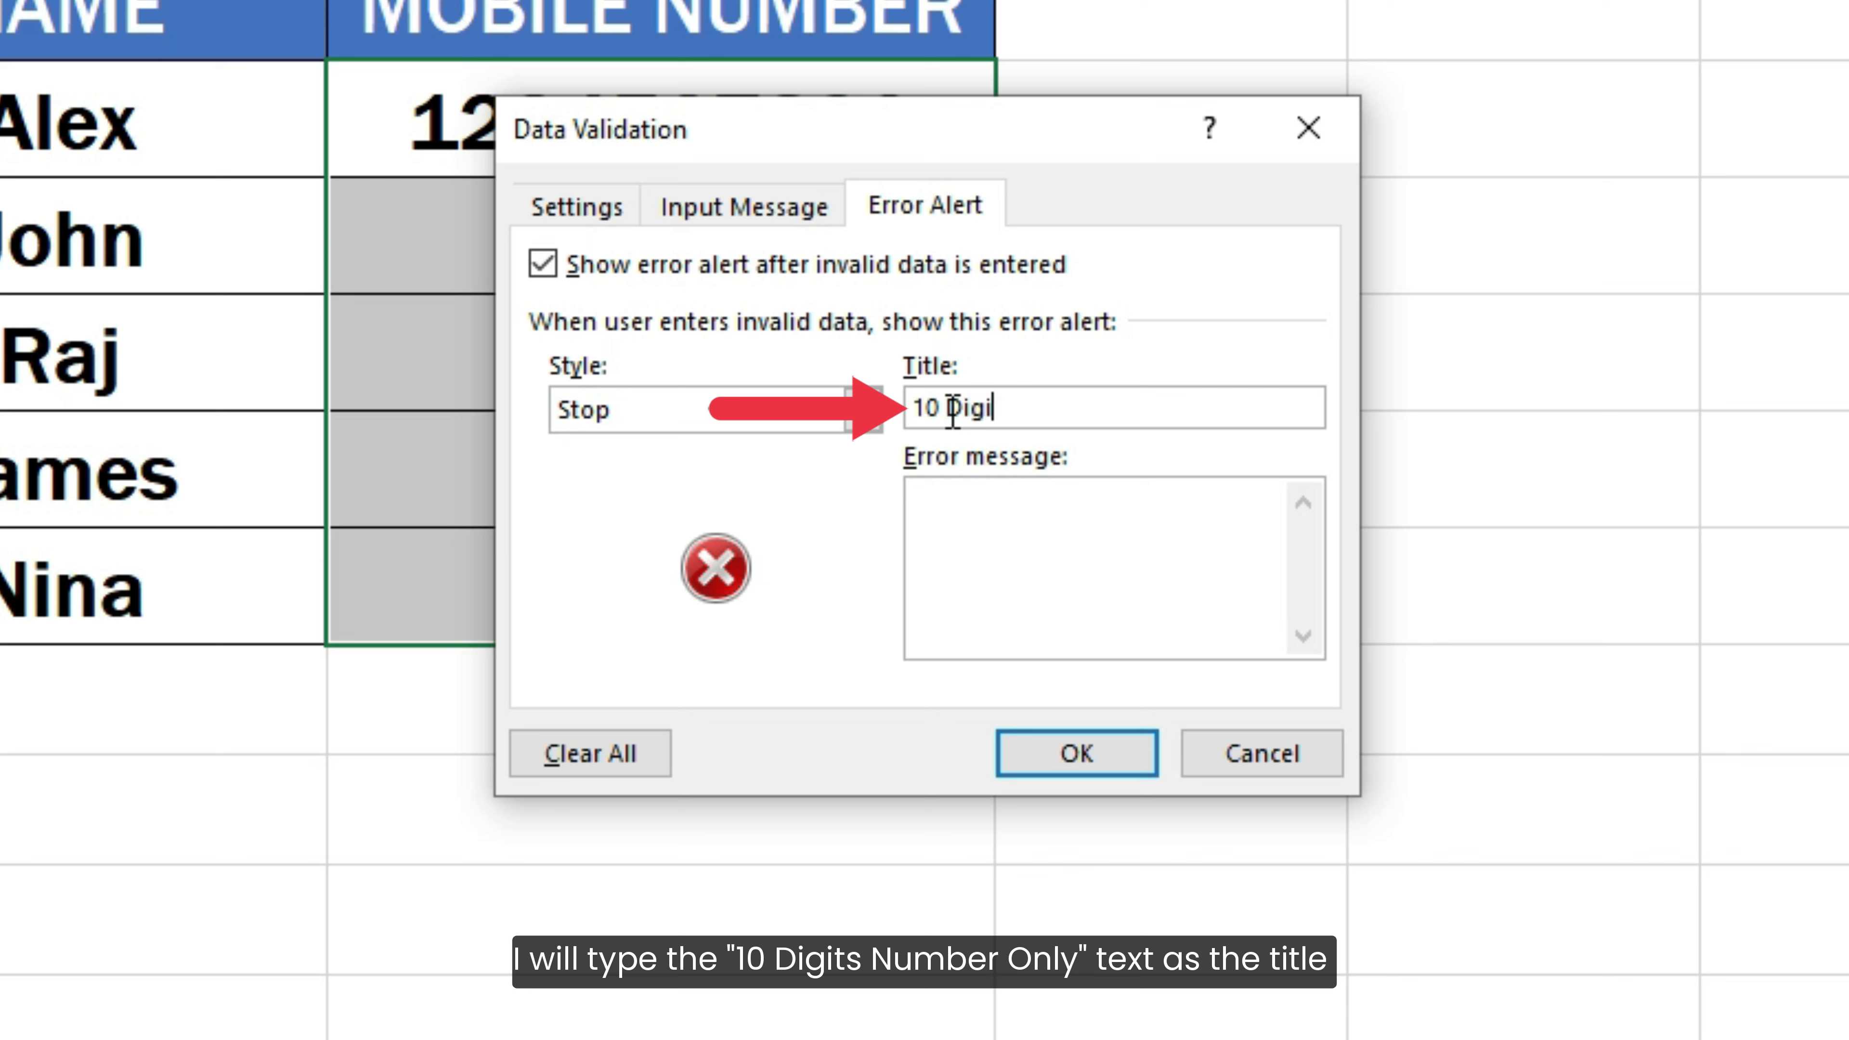
text(ts Numbers Only)
key(Tab)
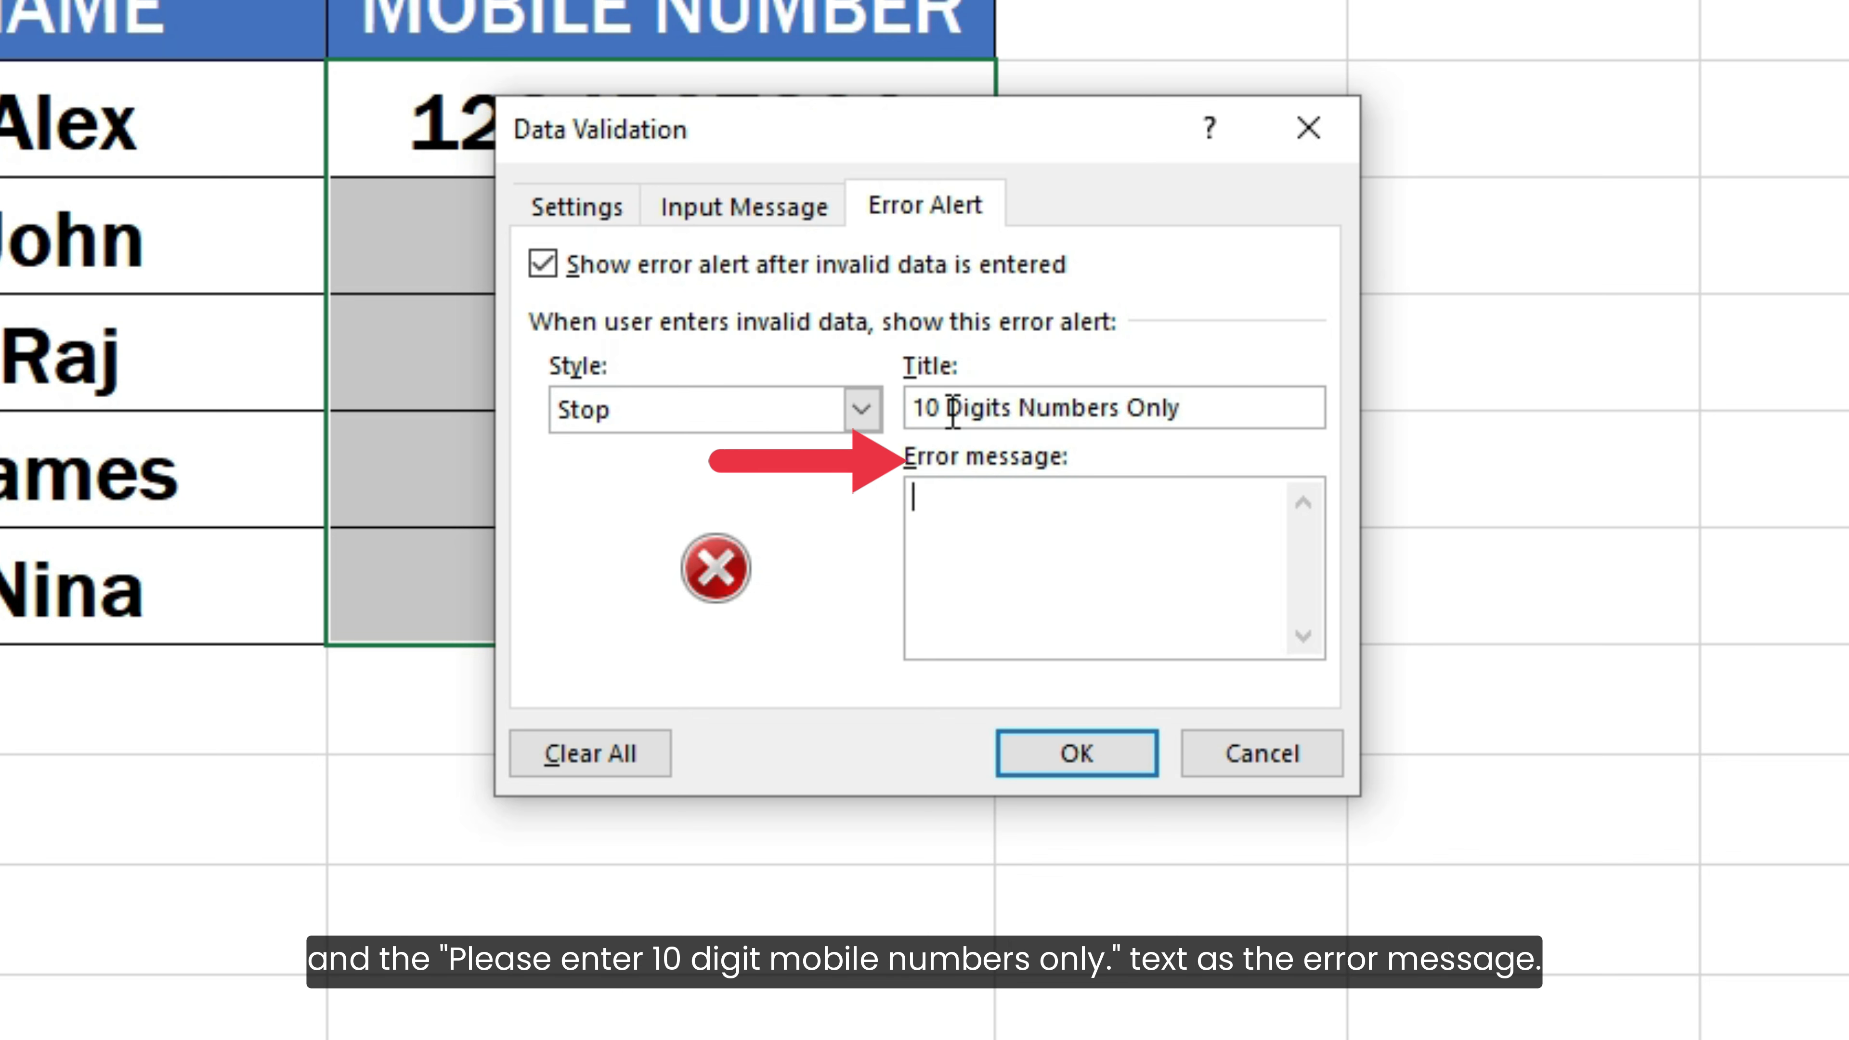
Set the error message to "Please enter 10 digits mobile numbers only." and apply the alert to the selected cells.
text(Please enter 10 digi)
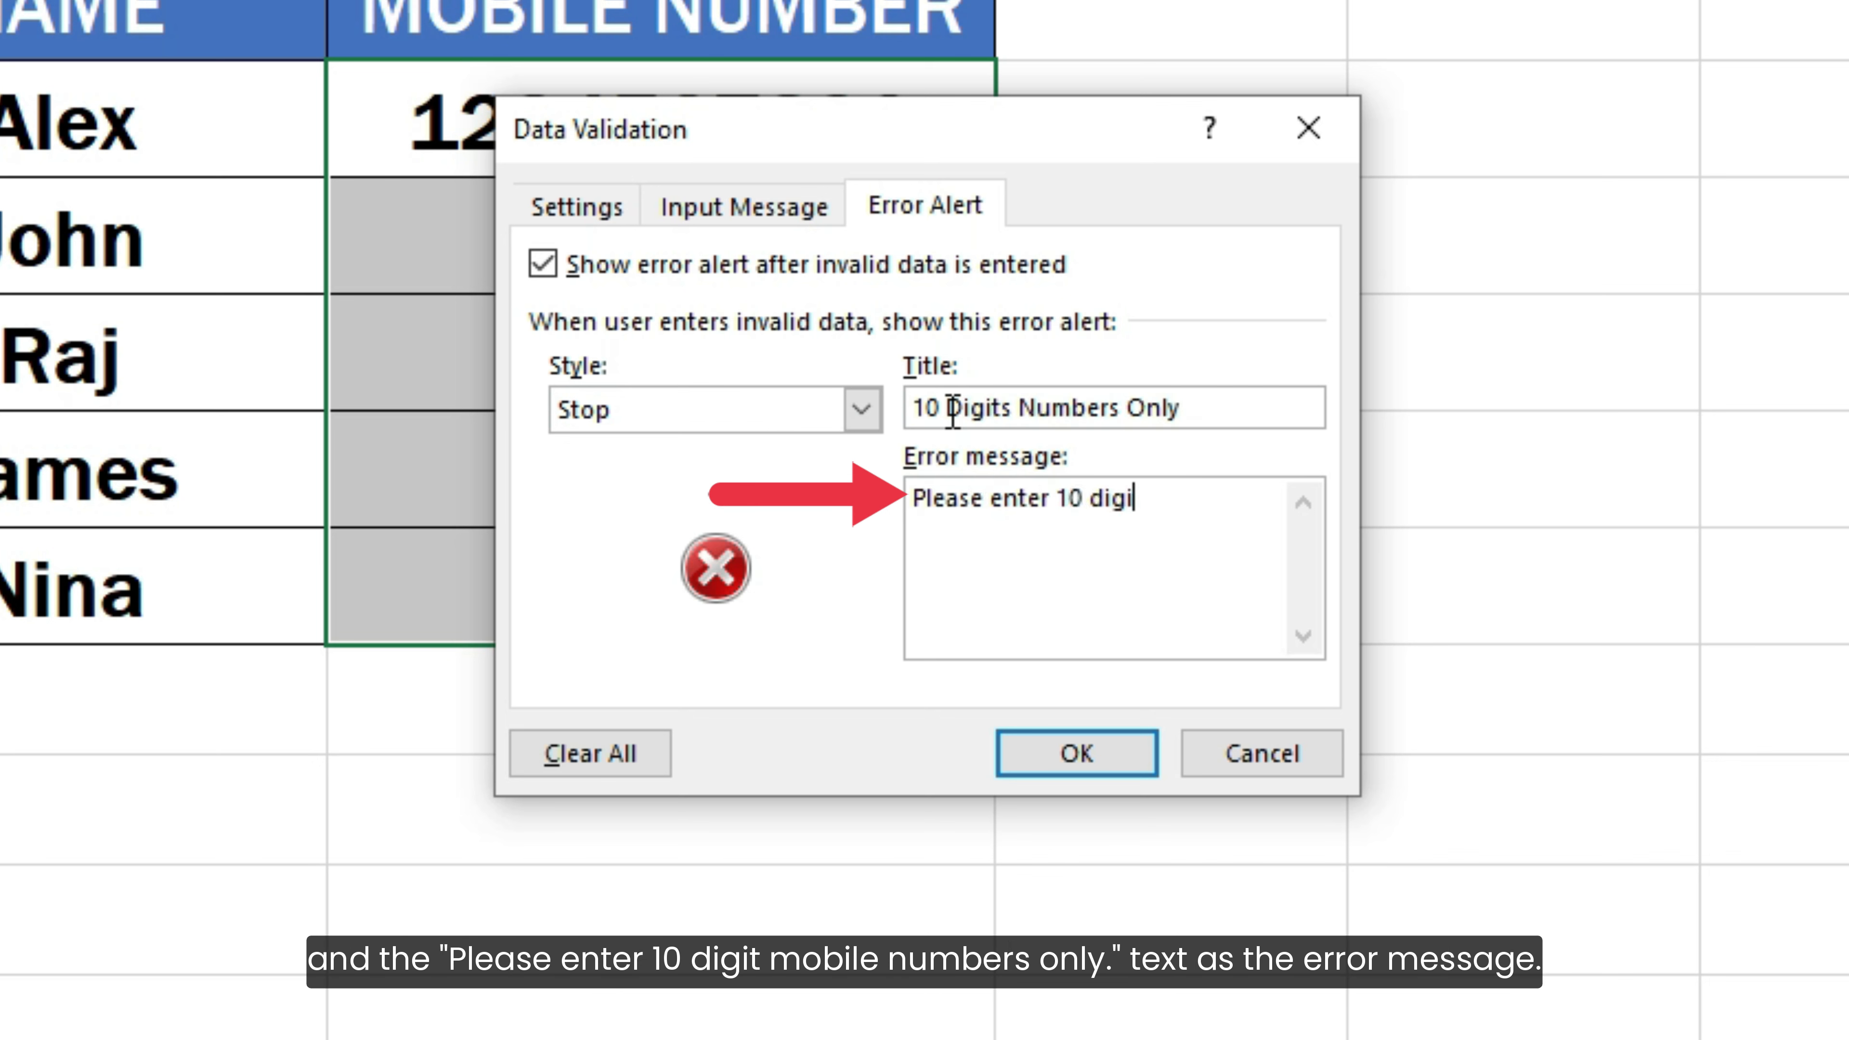
text(ts mobile numbers only.)
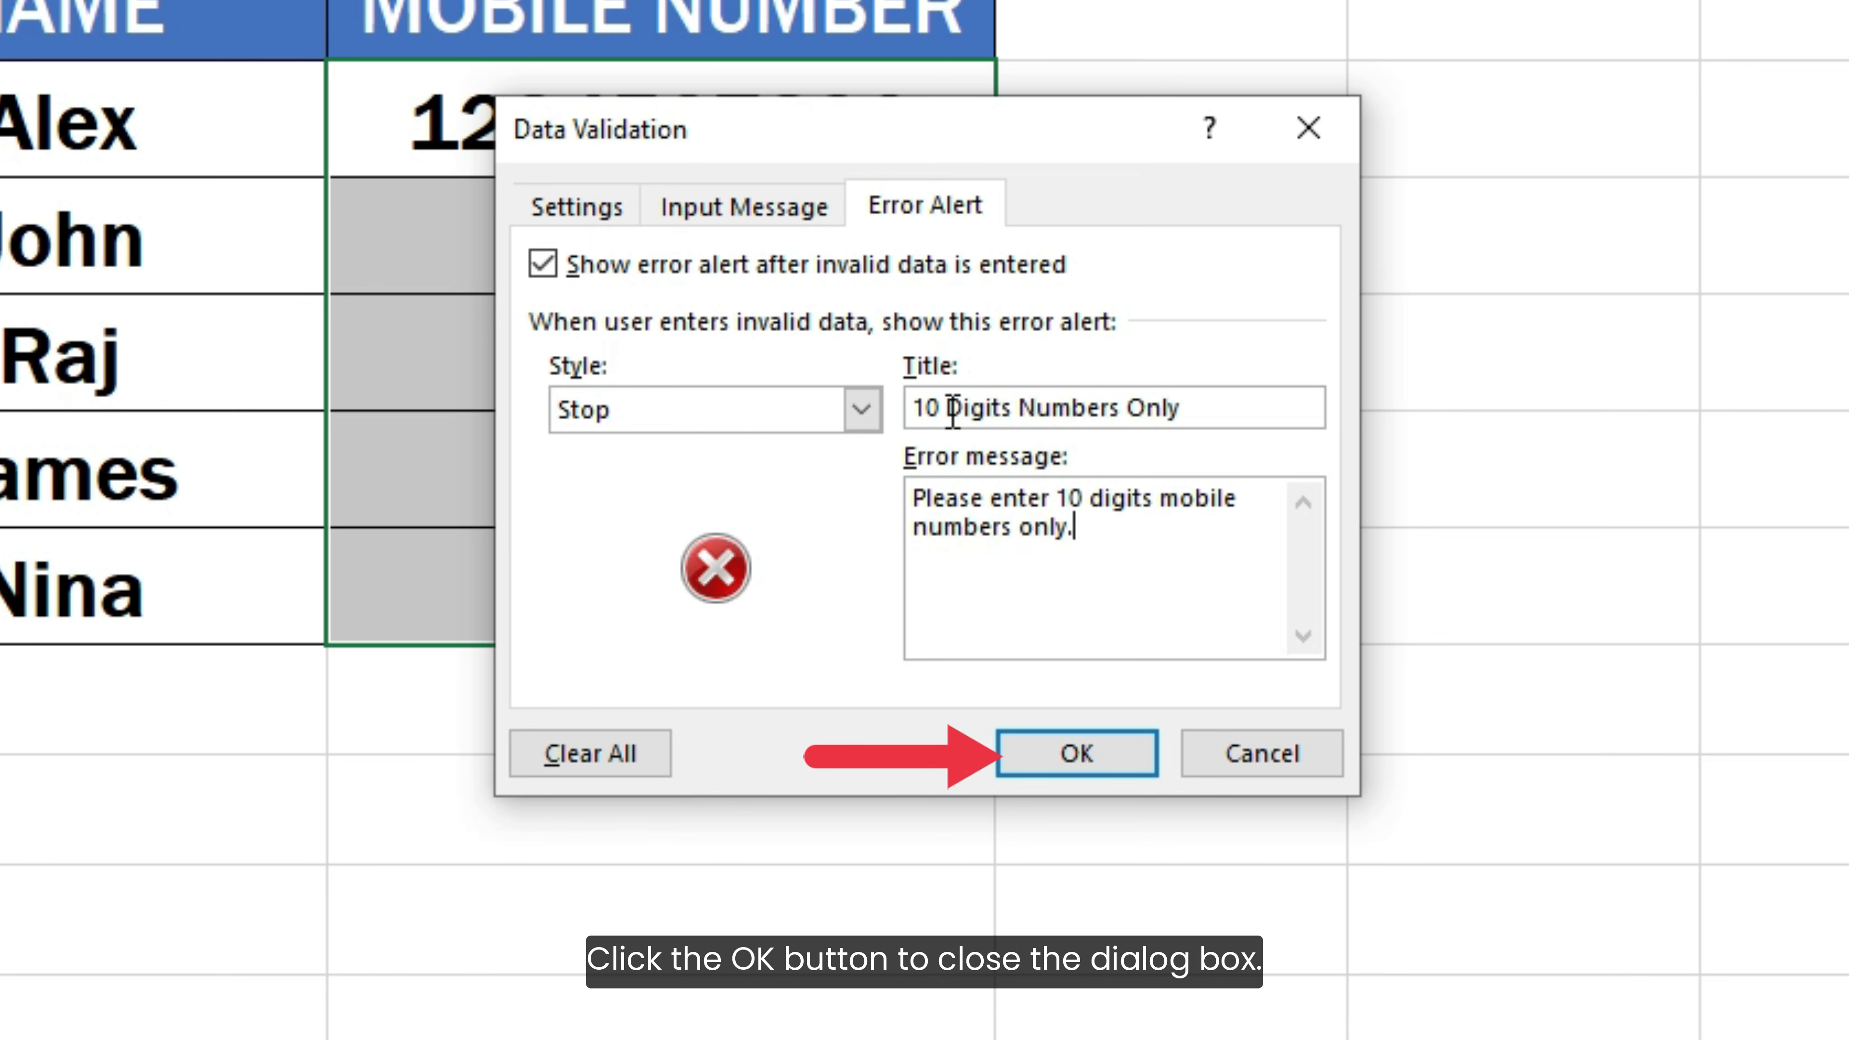
click(1076, 759)
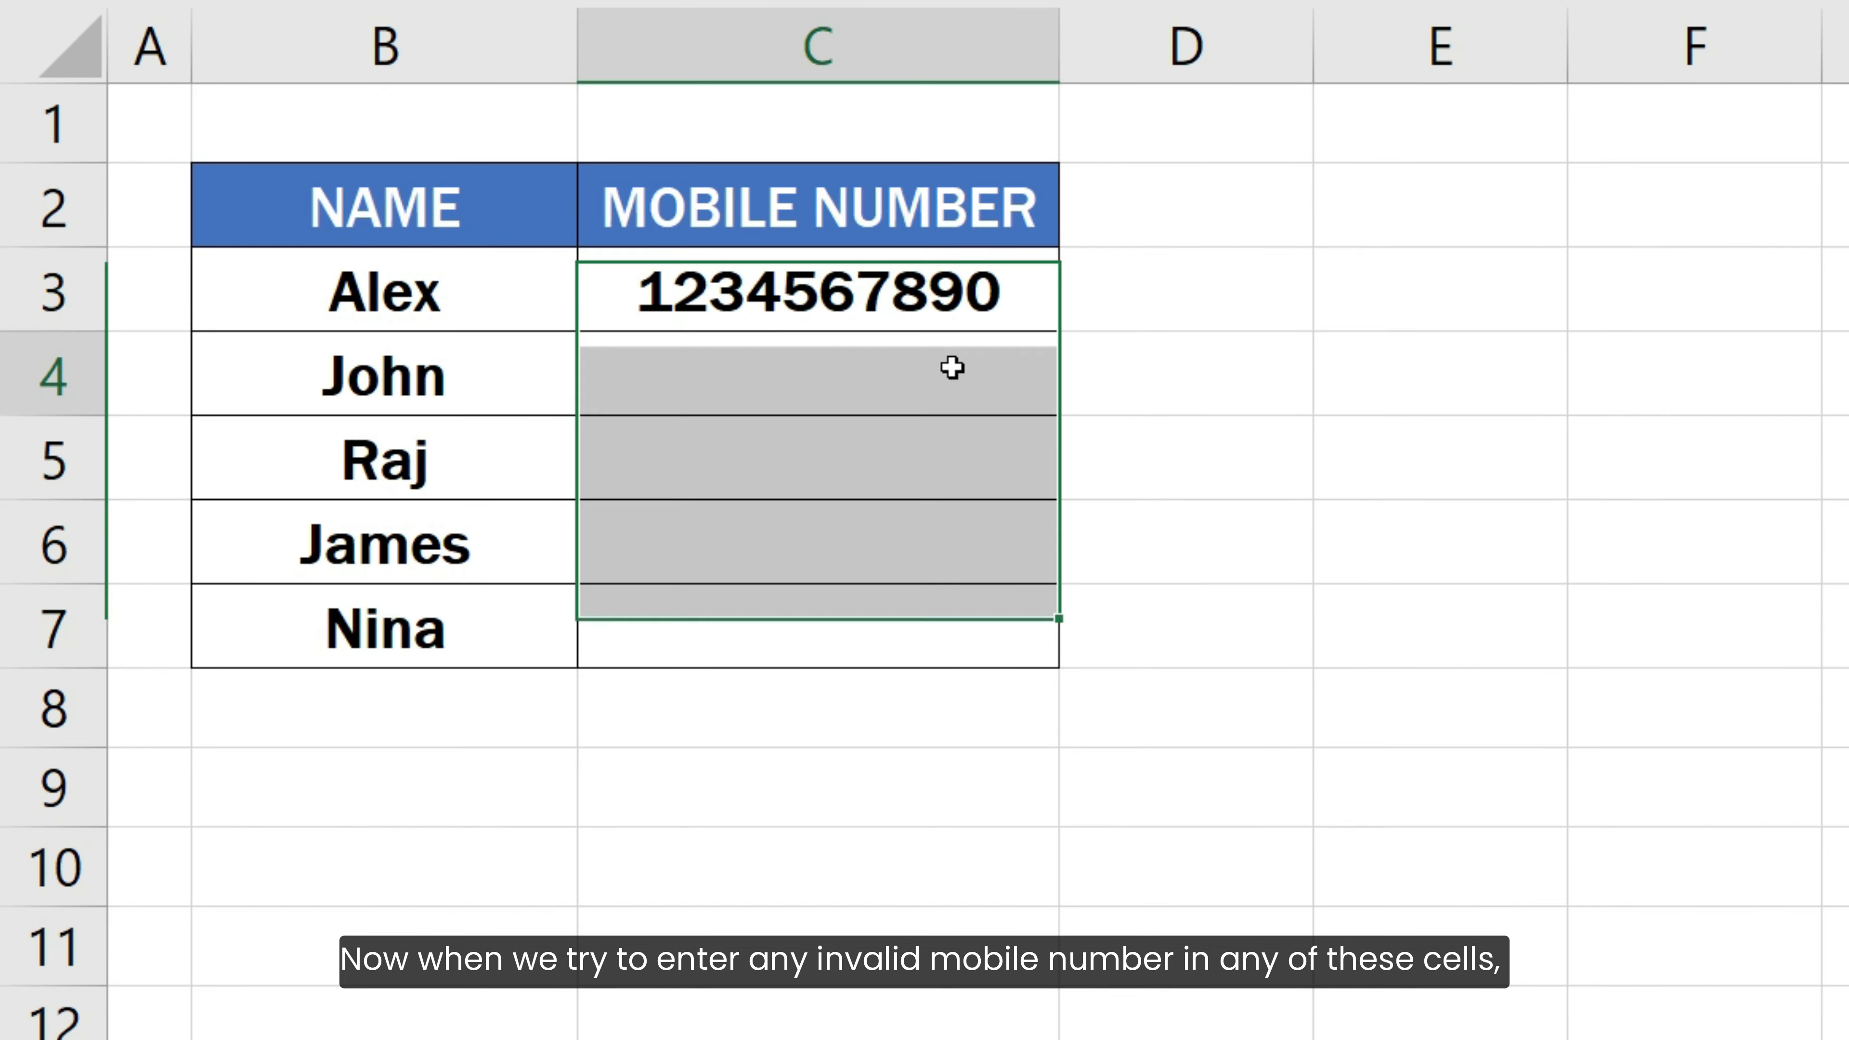
Test the custom error alert by trying to enter 123 in cell C4, and cancel the entry.
click(846, 228)
text(123)
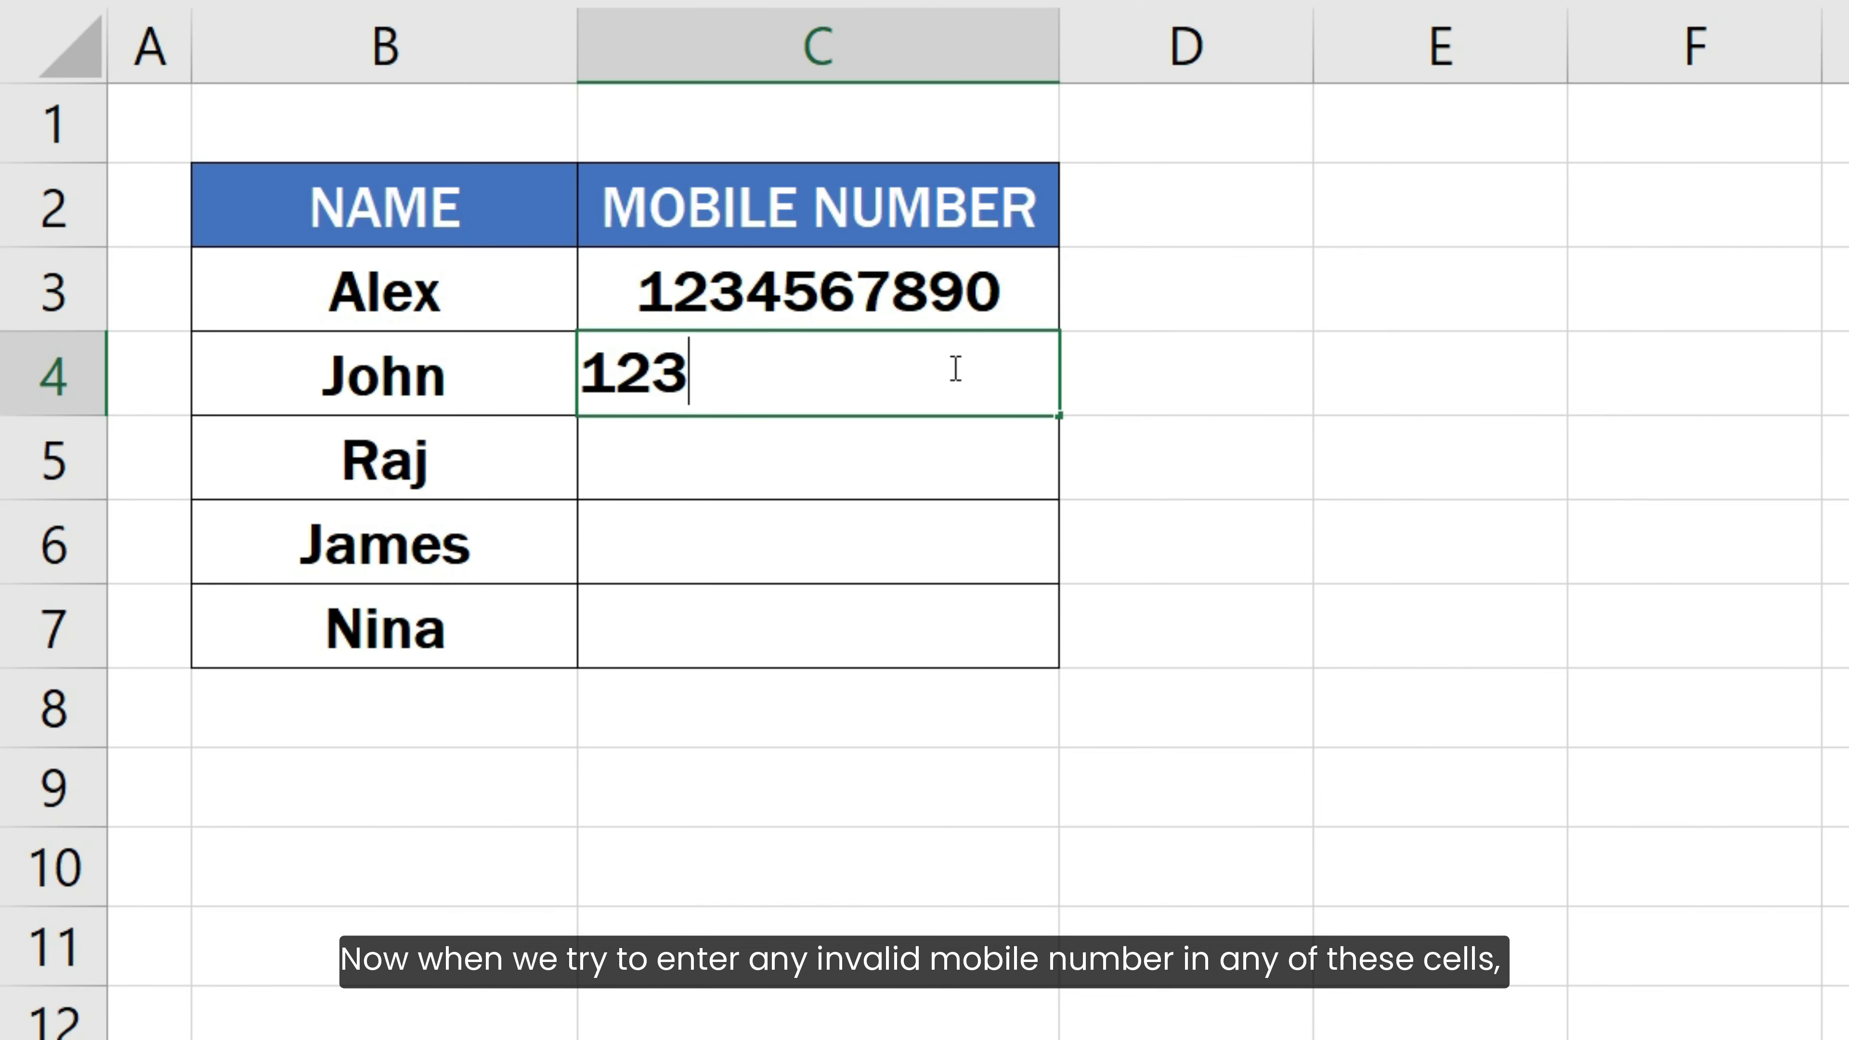
key(Return)
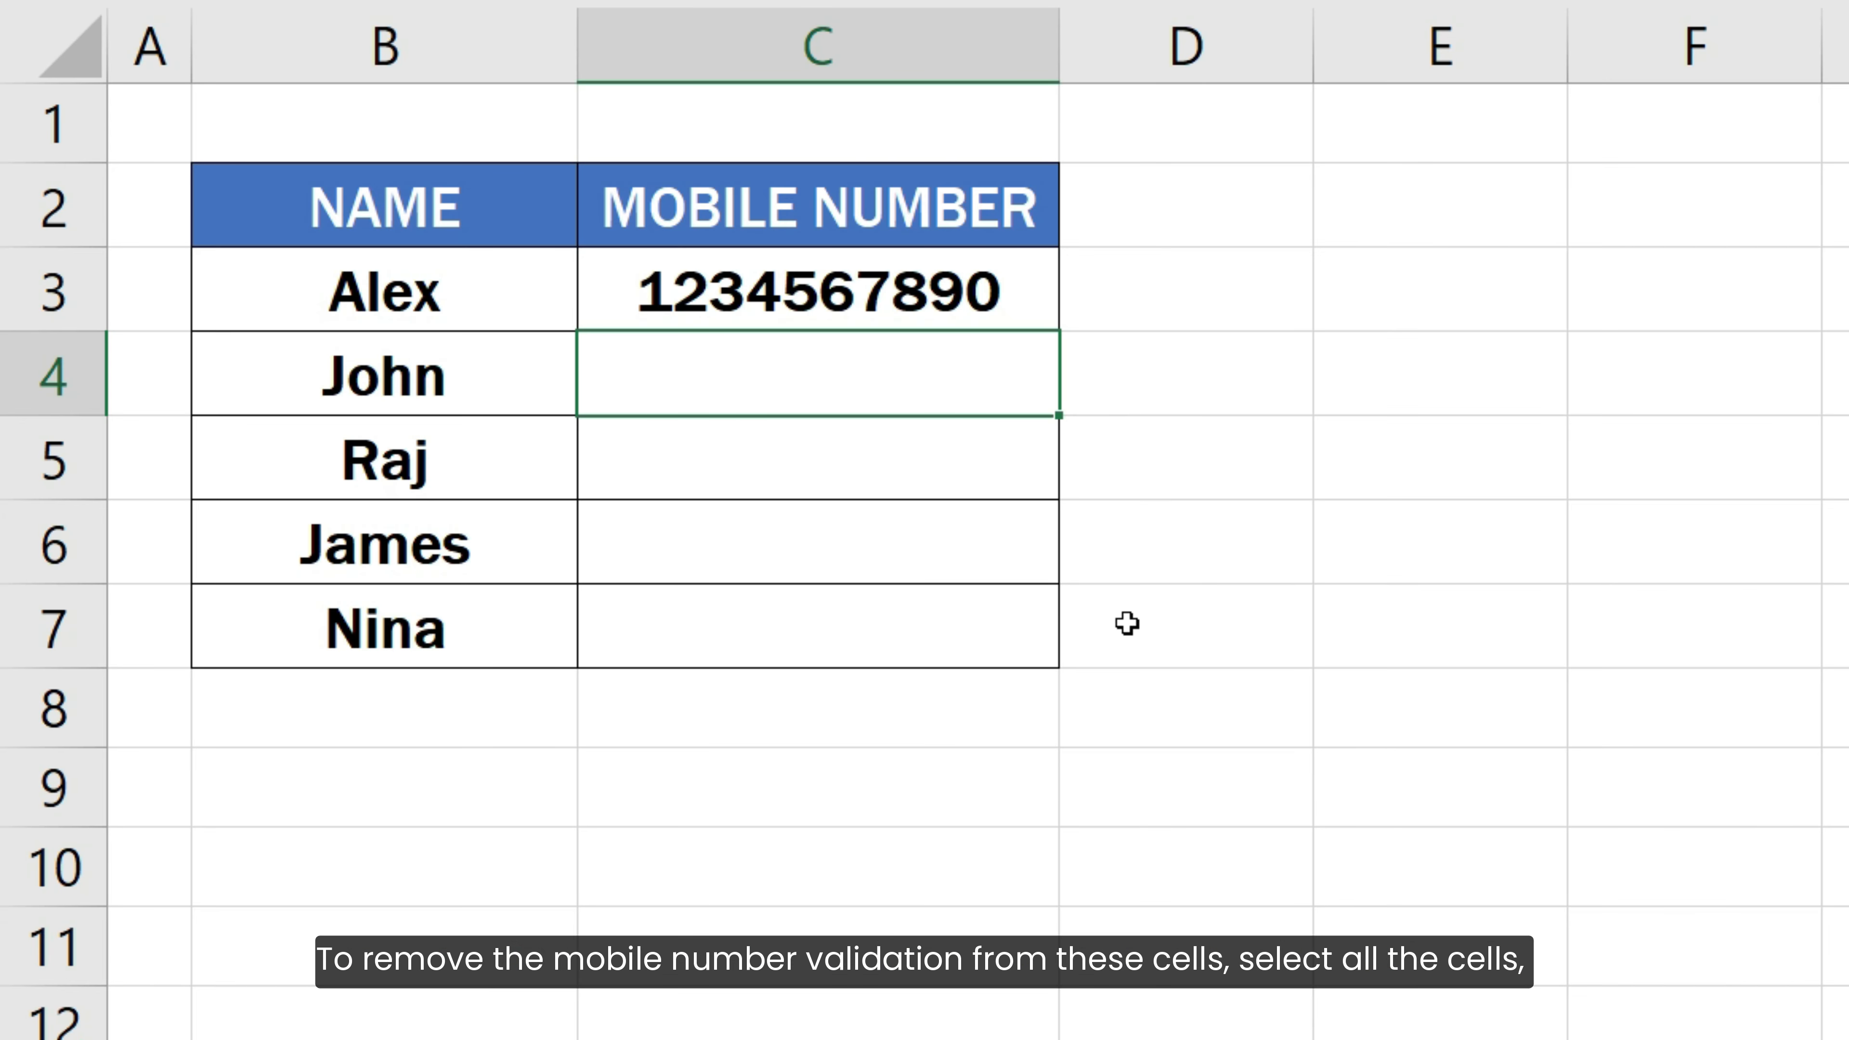
Clear all data validation settings from the mobile number cells C3:C7.
drag(1006, 309, 998, 616)
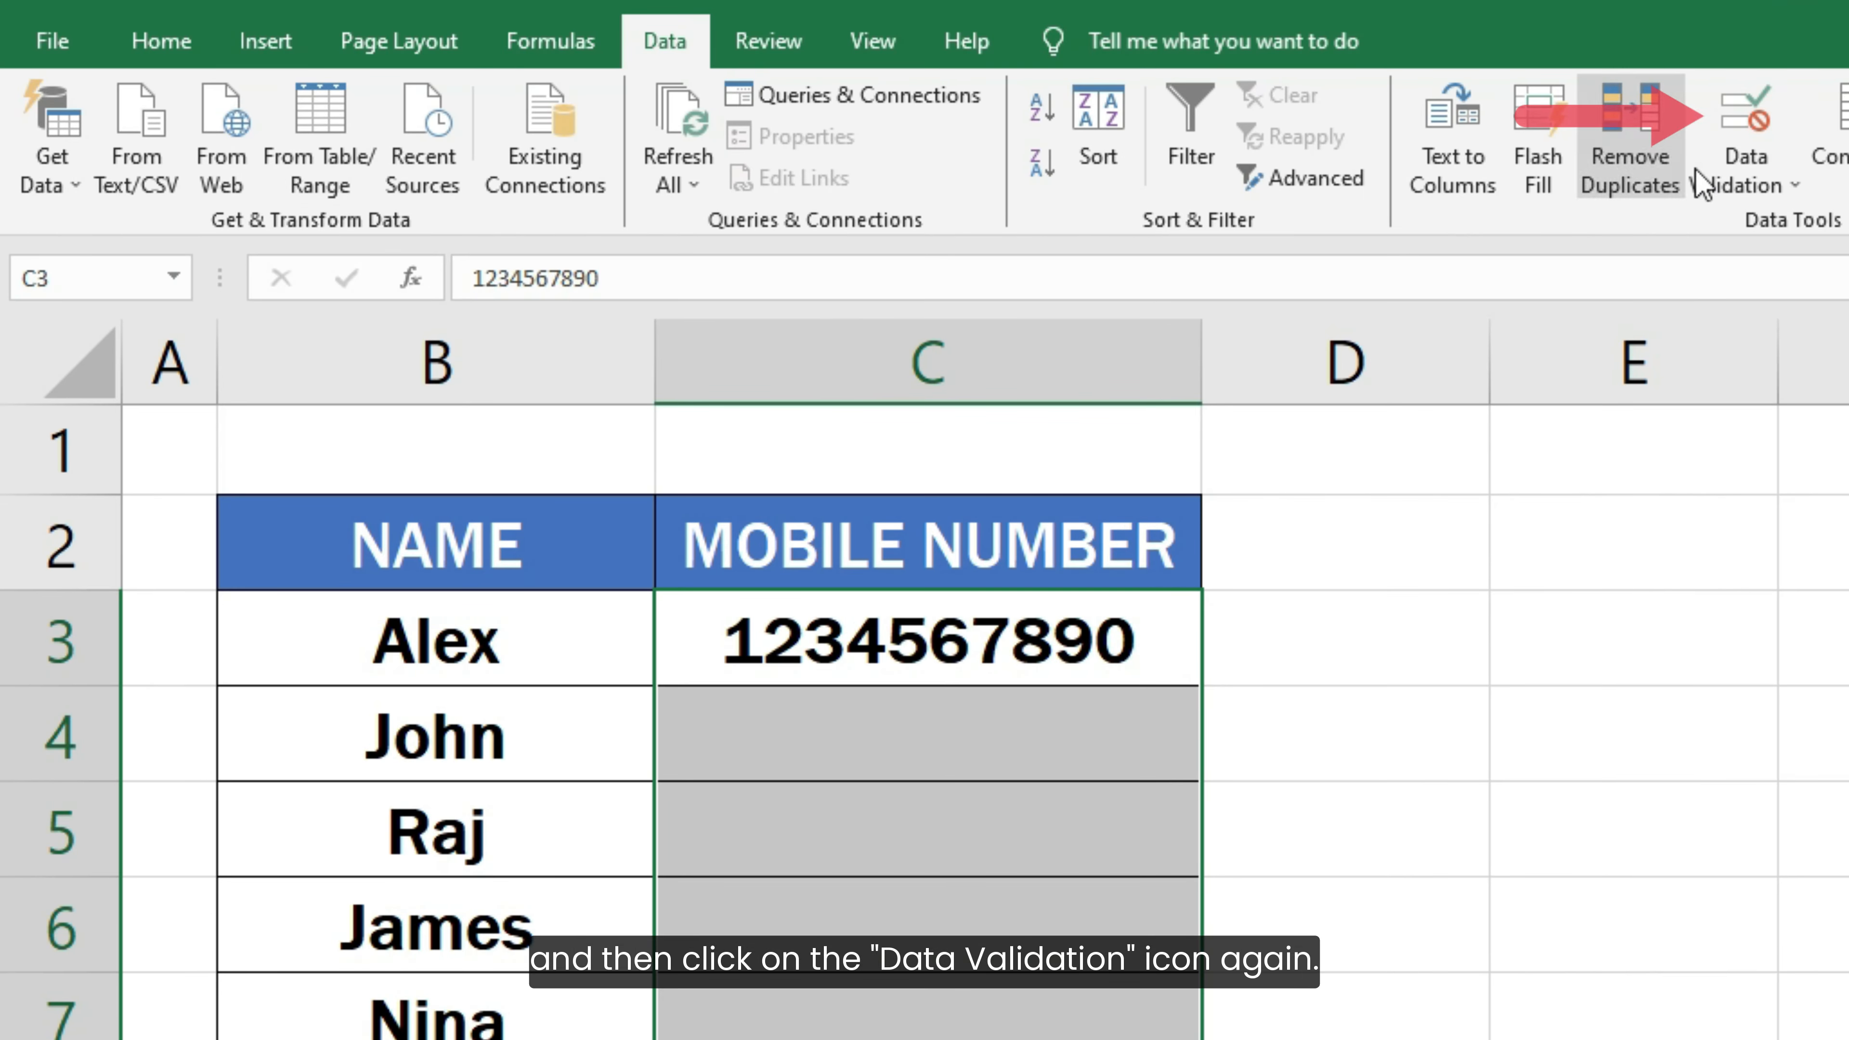
click(1751, 117)
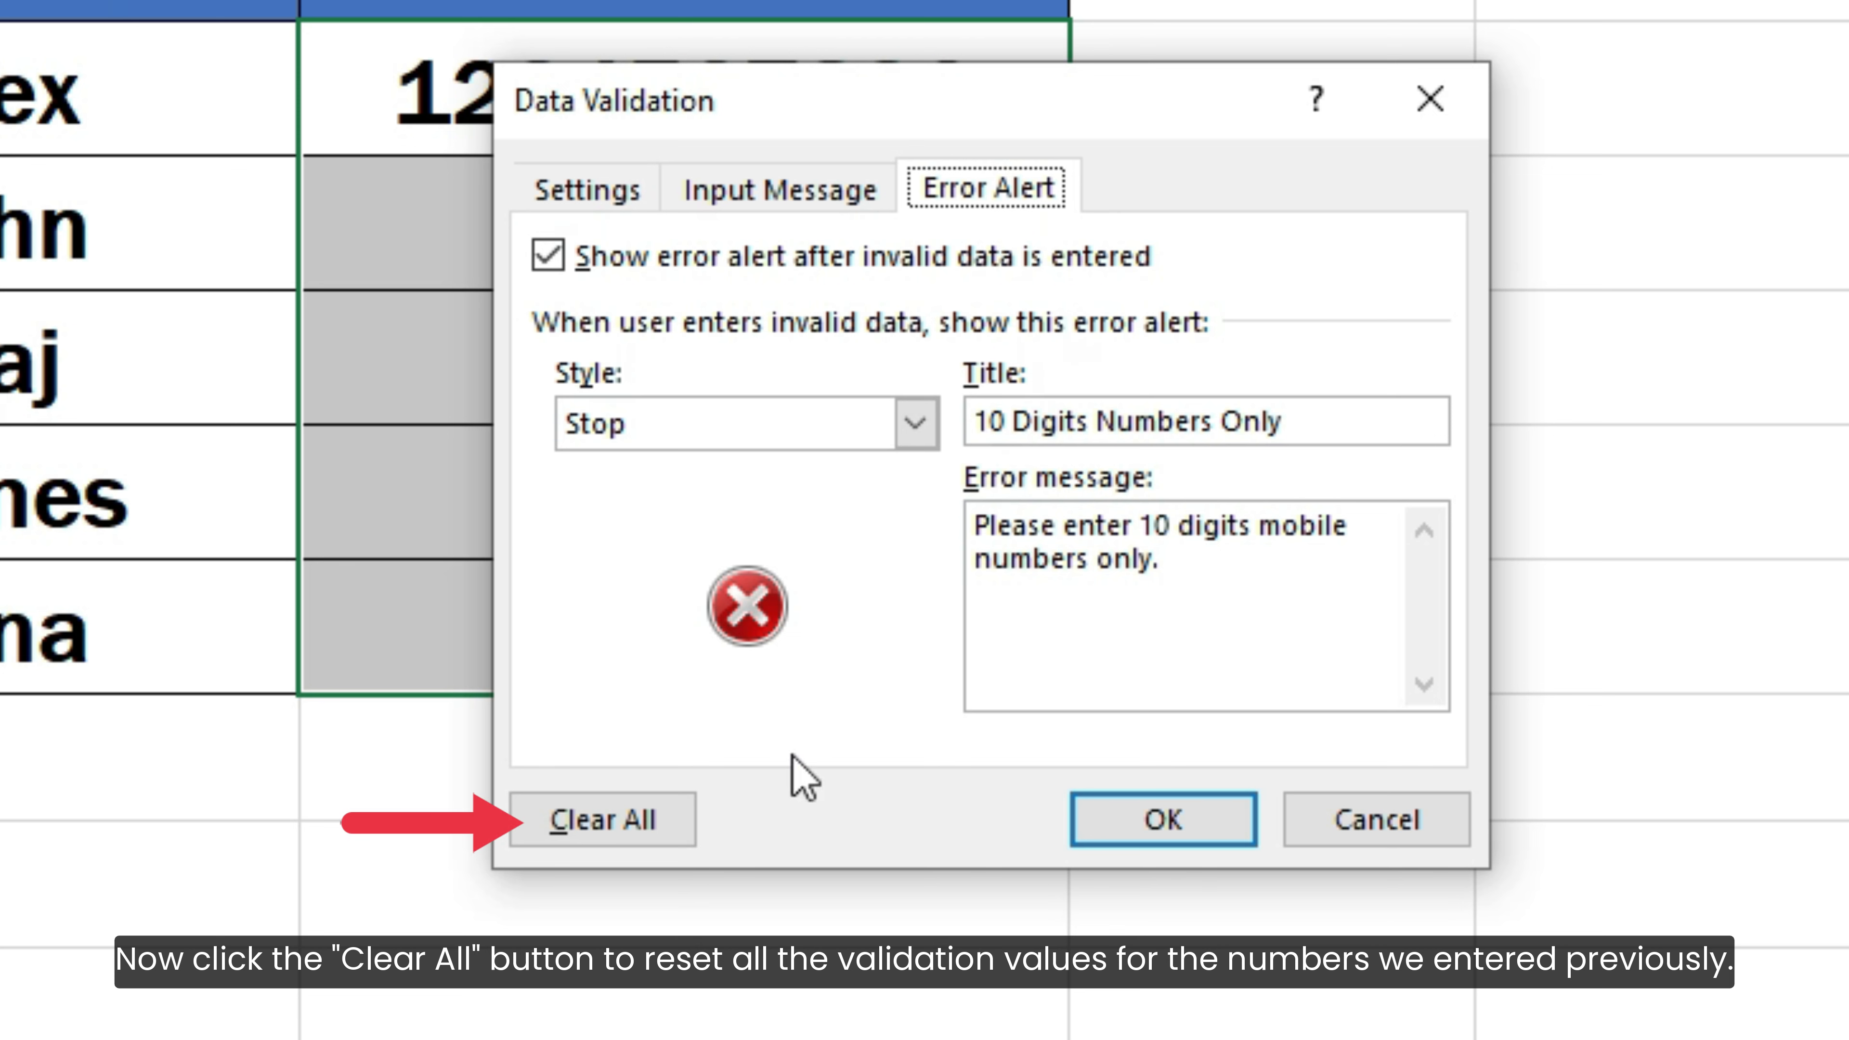
click(654, 834)
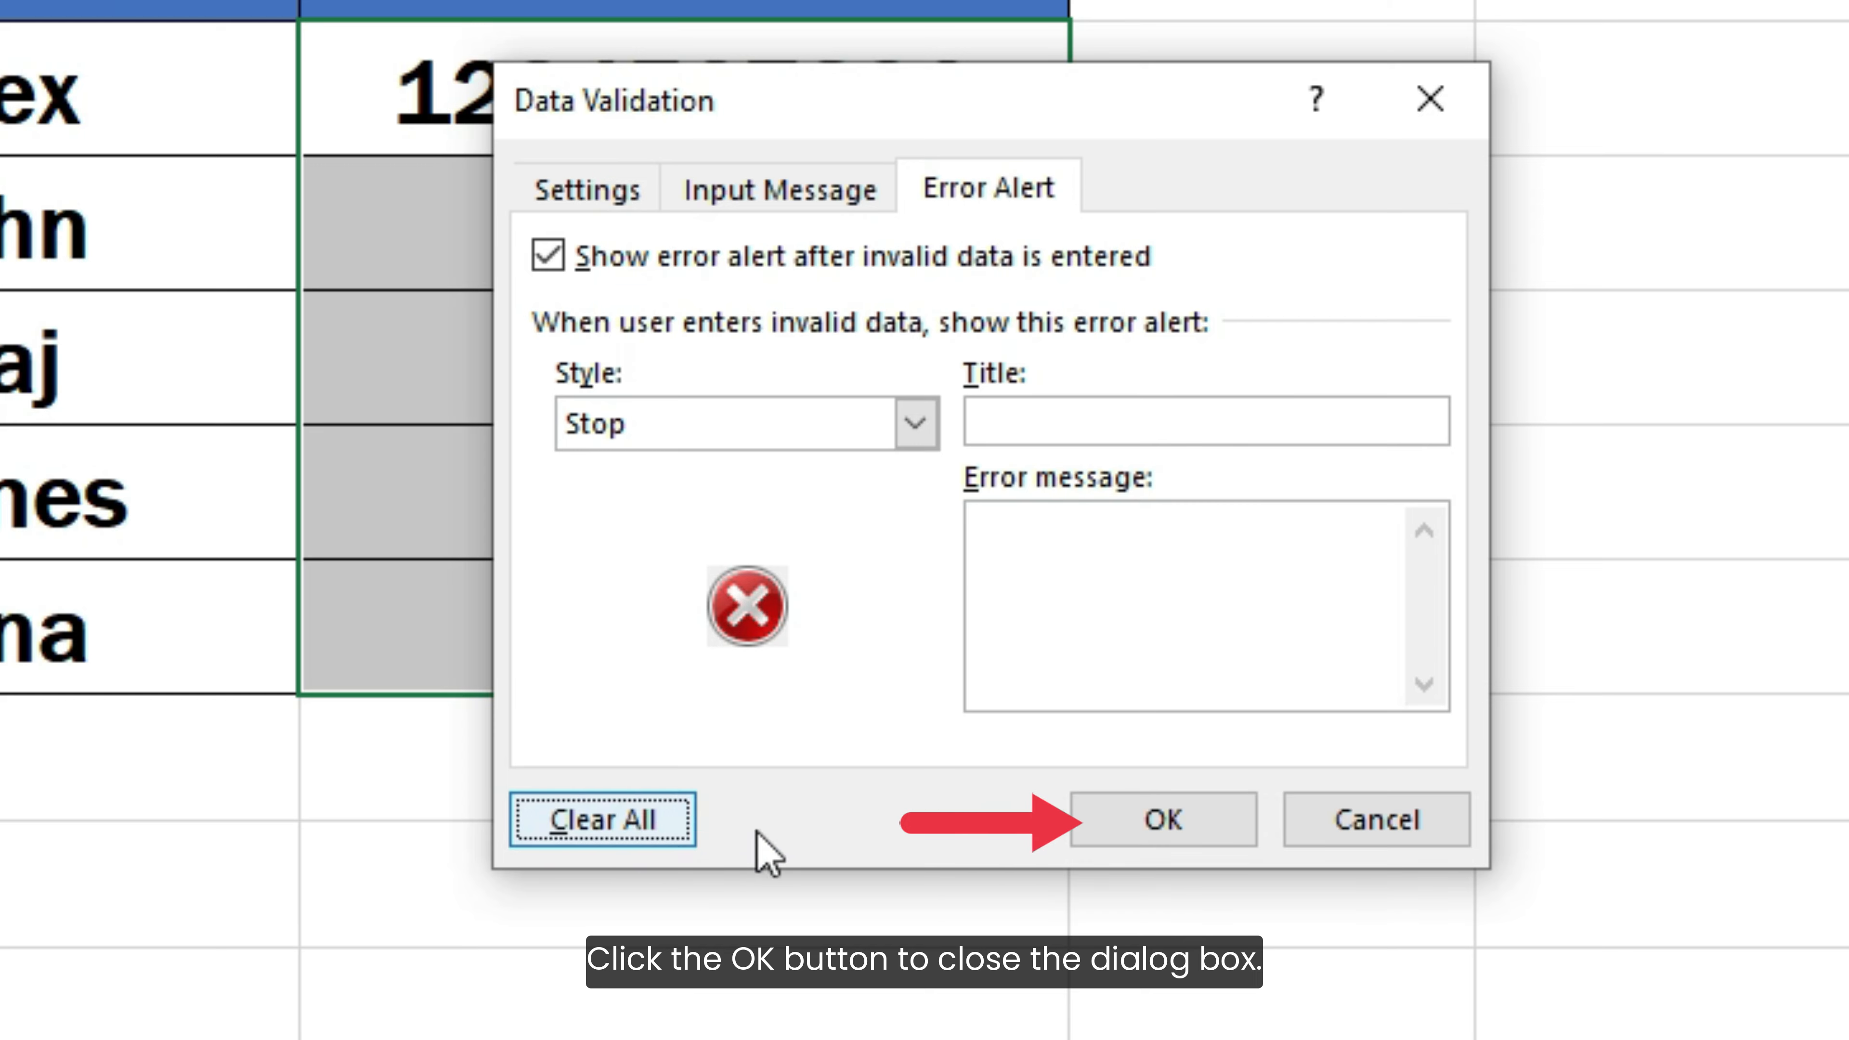
click(1133, 829)
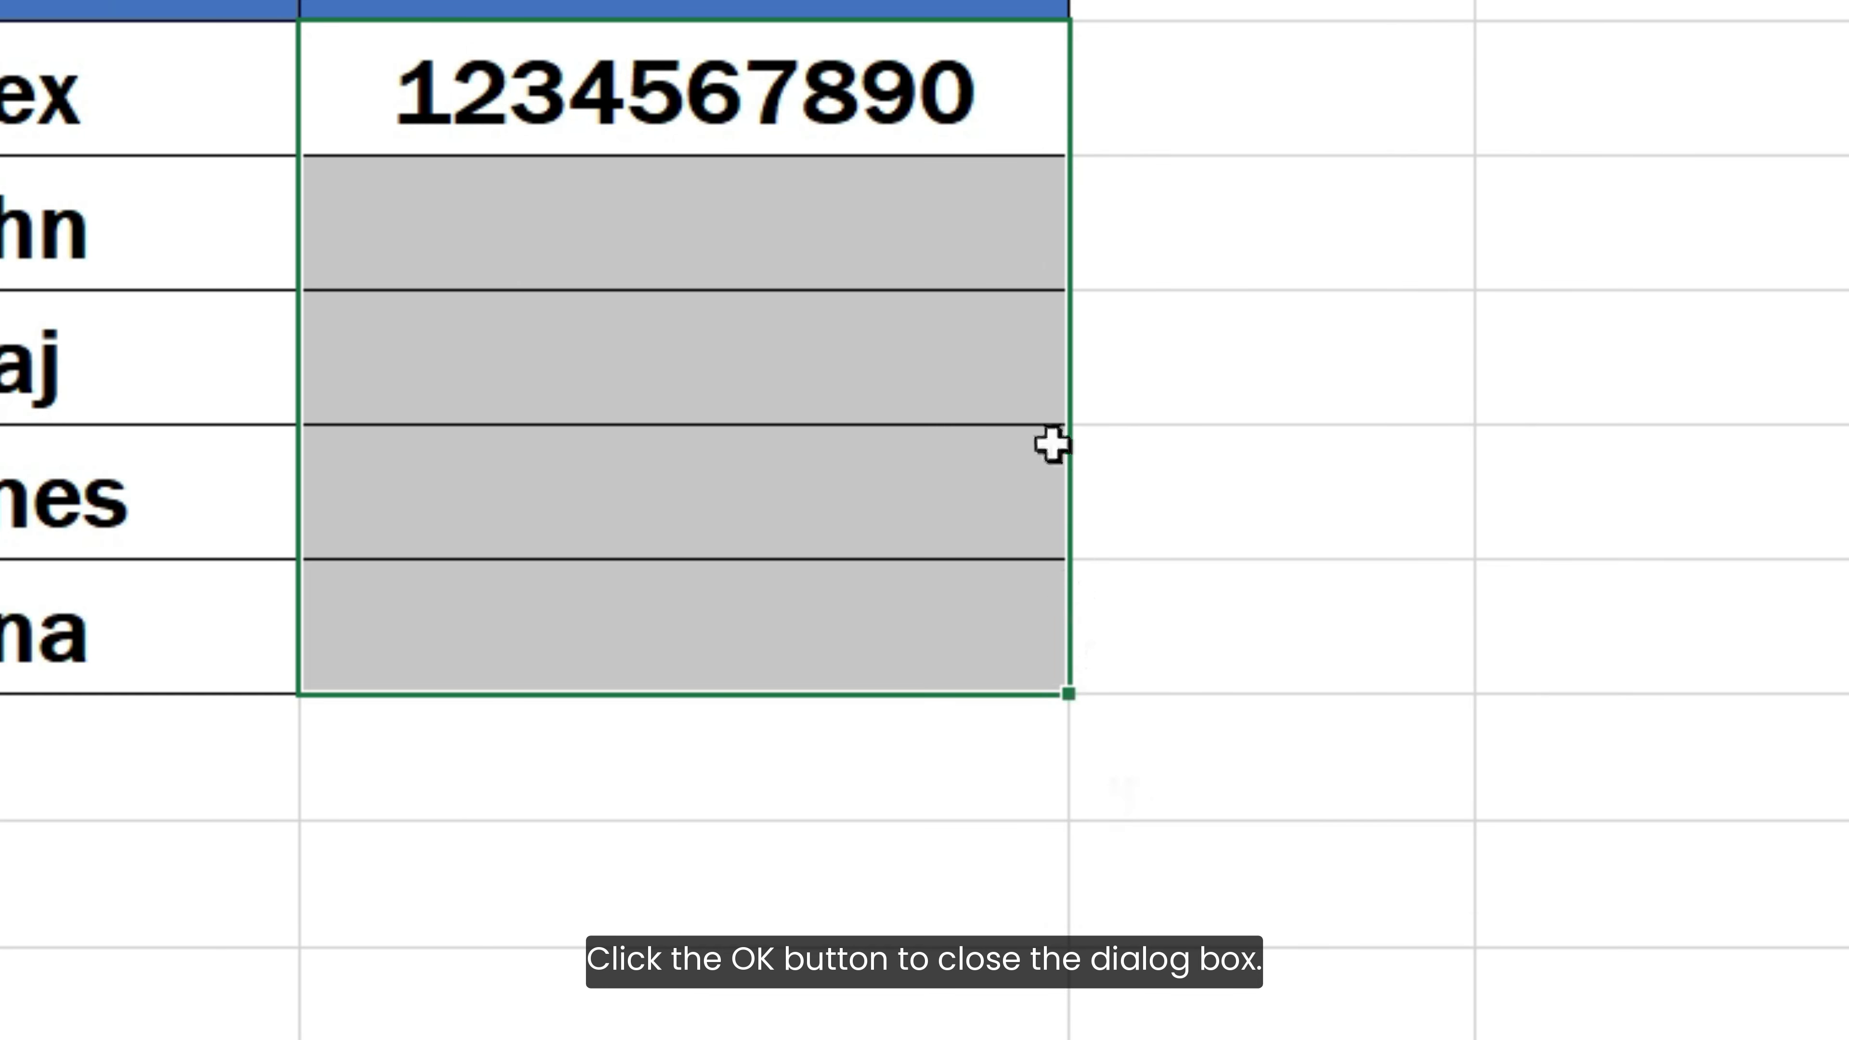
Enter 123 in cell C4 and abc in cell C5 to check that the cells accept any value.
click(979, 244)
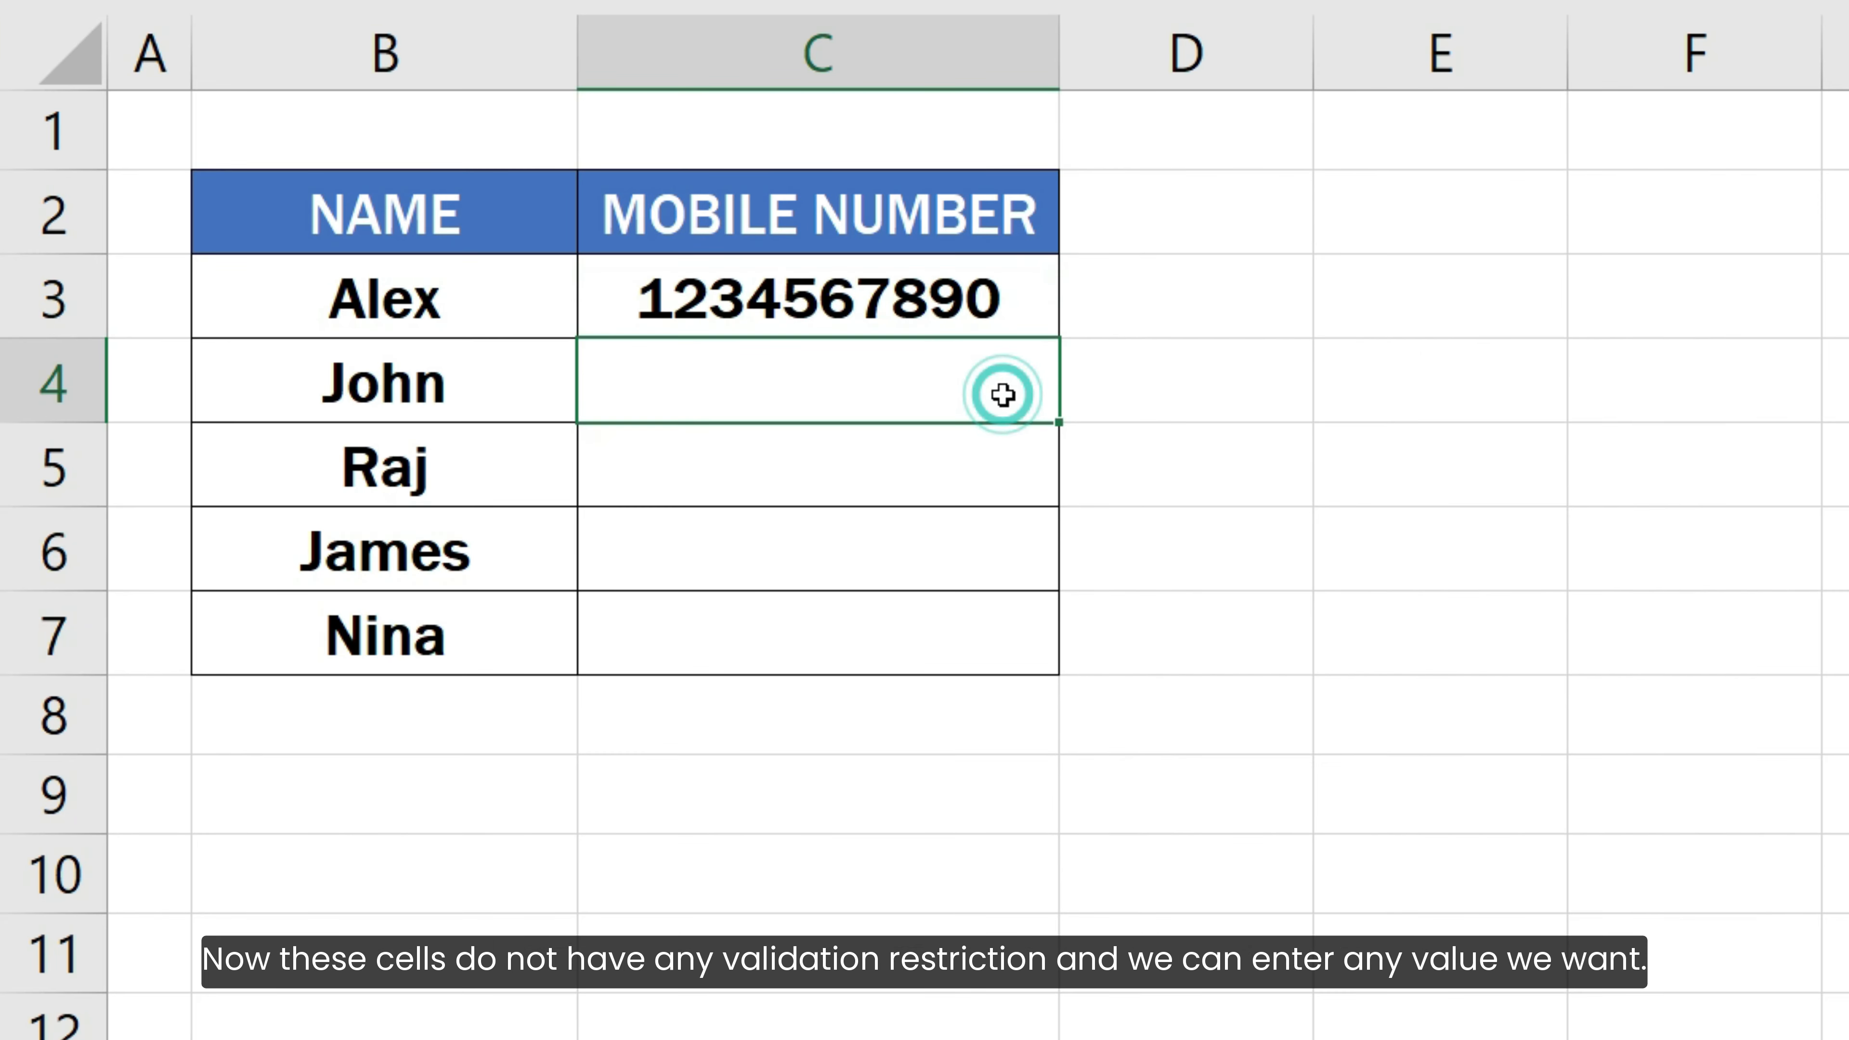
text(123)
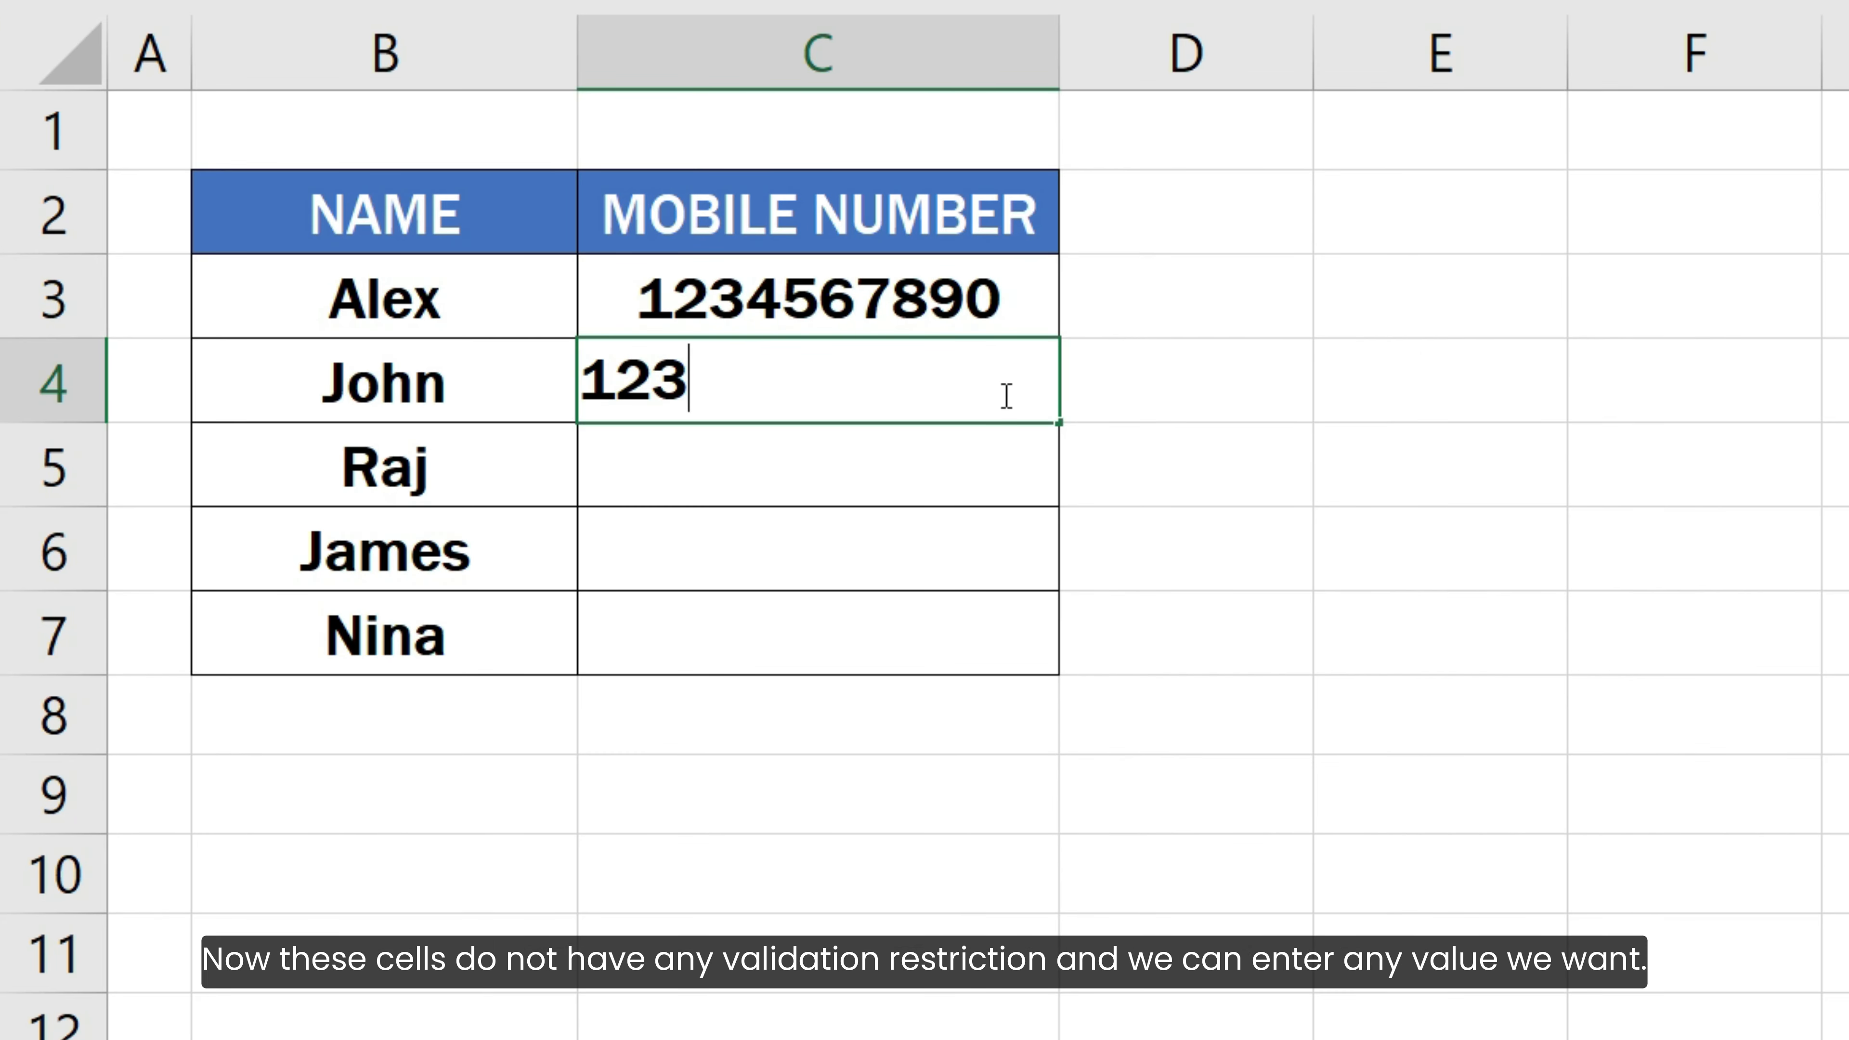
key(Return)
text(abc)
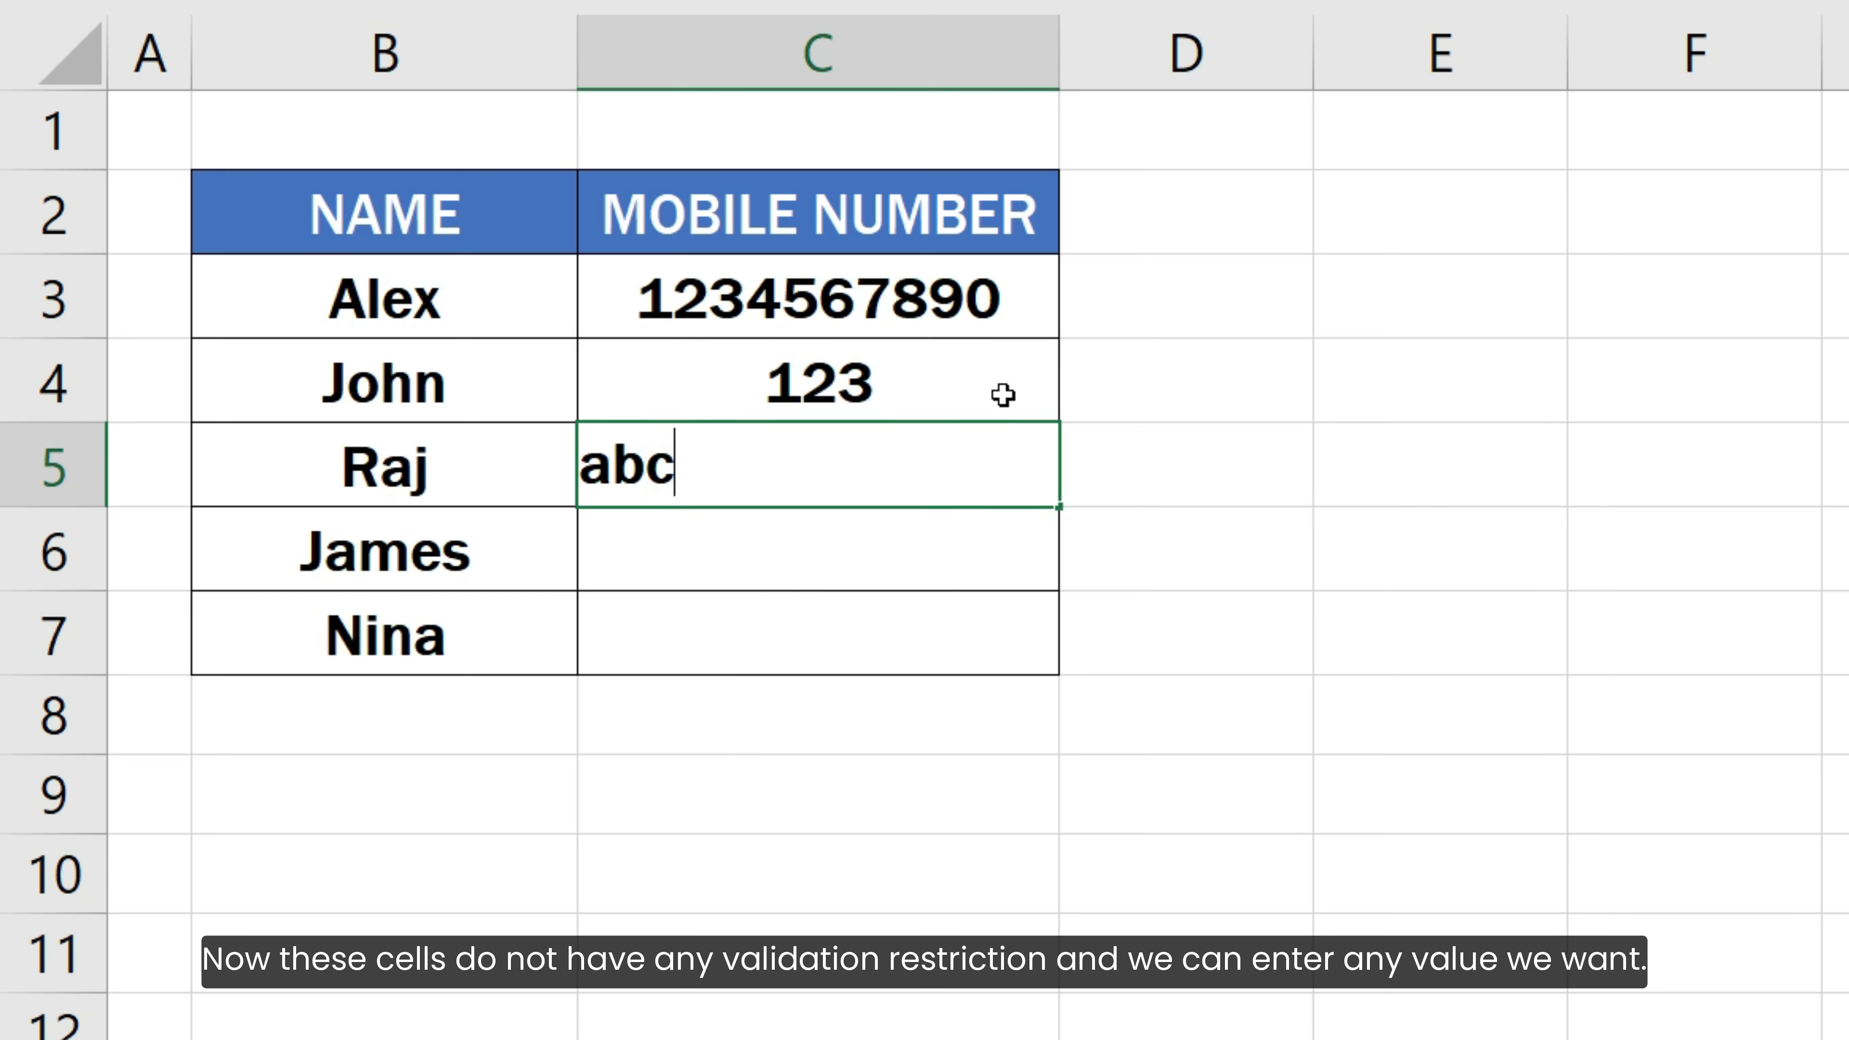
key(Return)
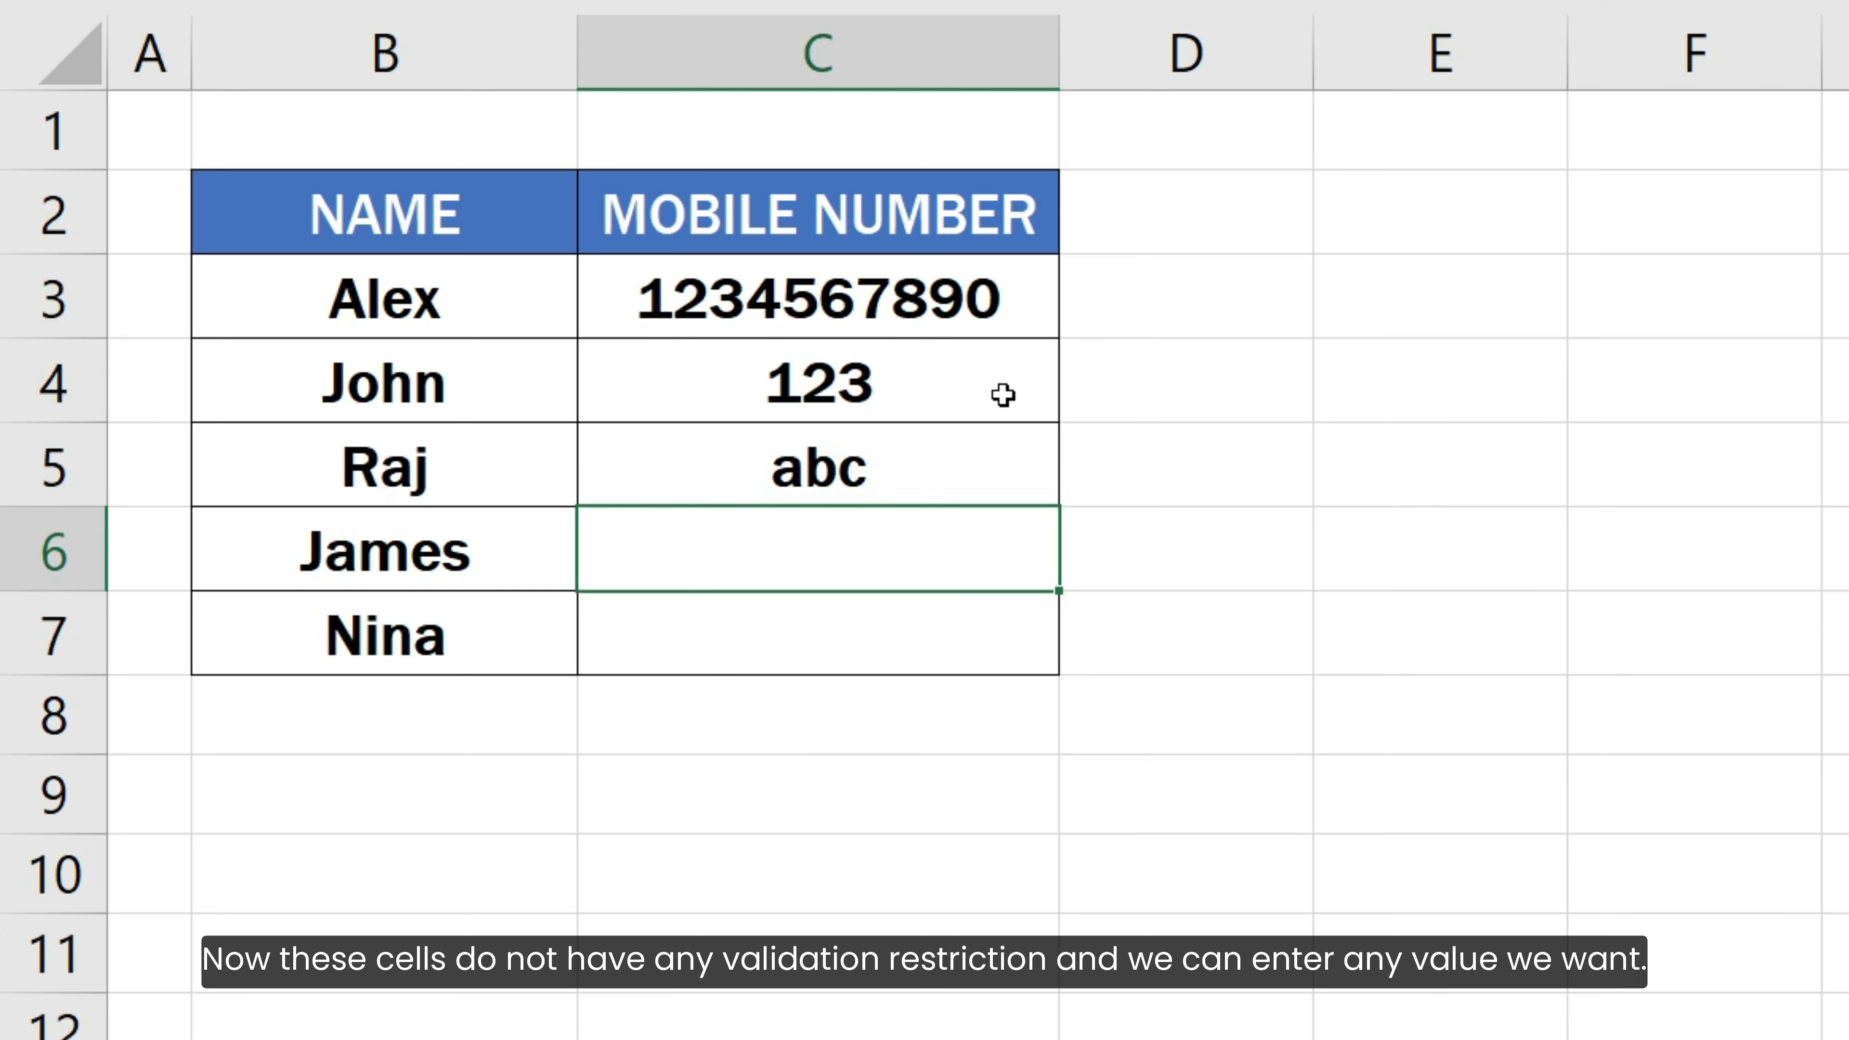